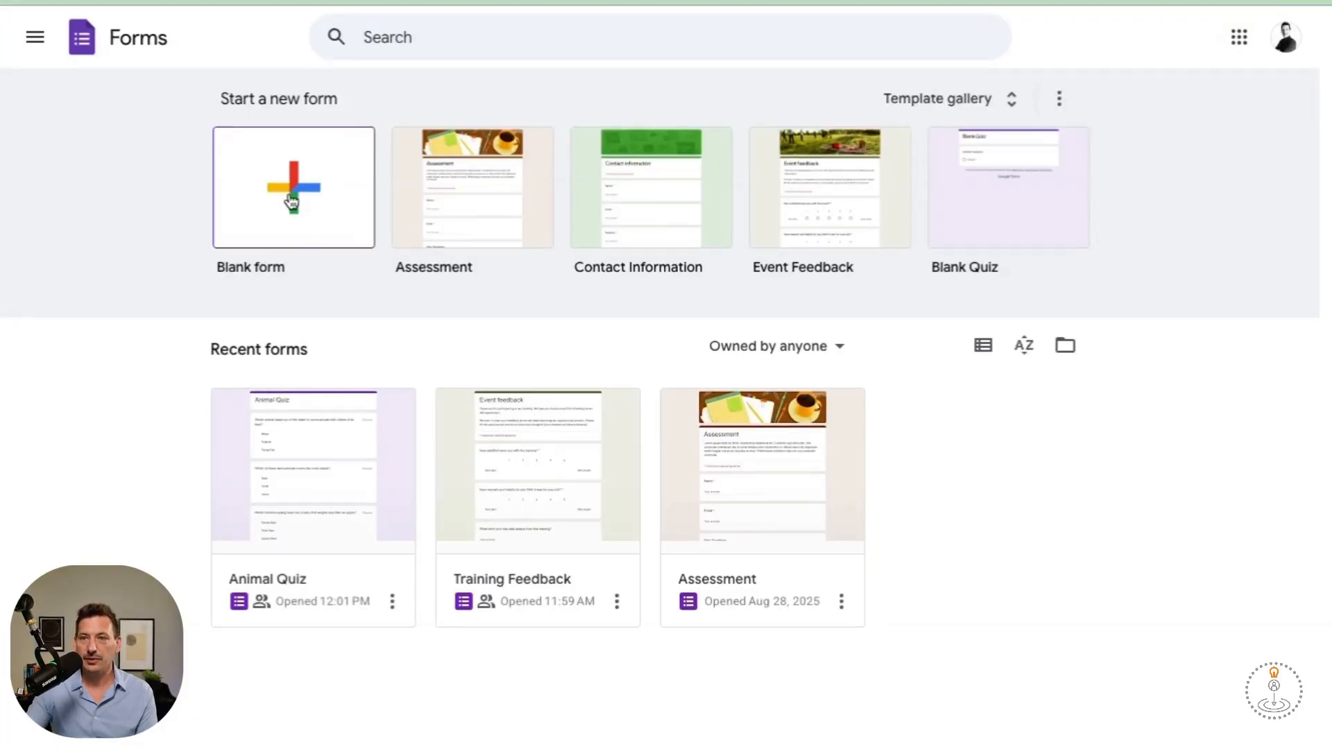
Browse the template gallery, then return to the Forms home page.
left_click(954, 102)
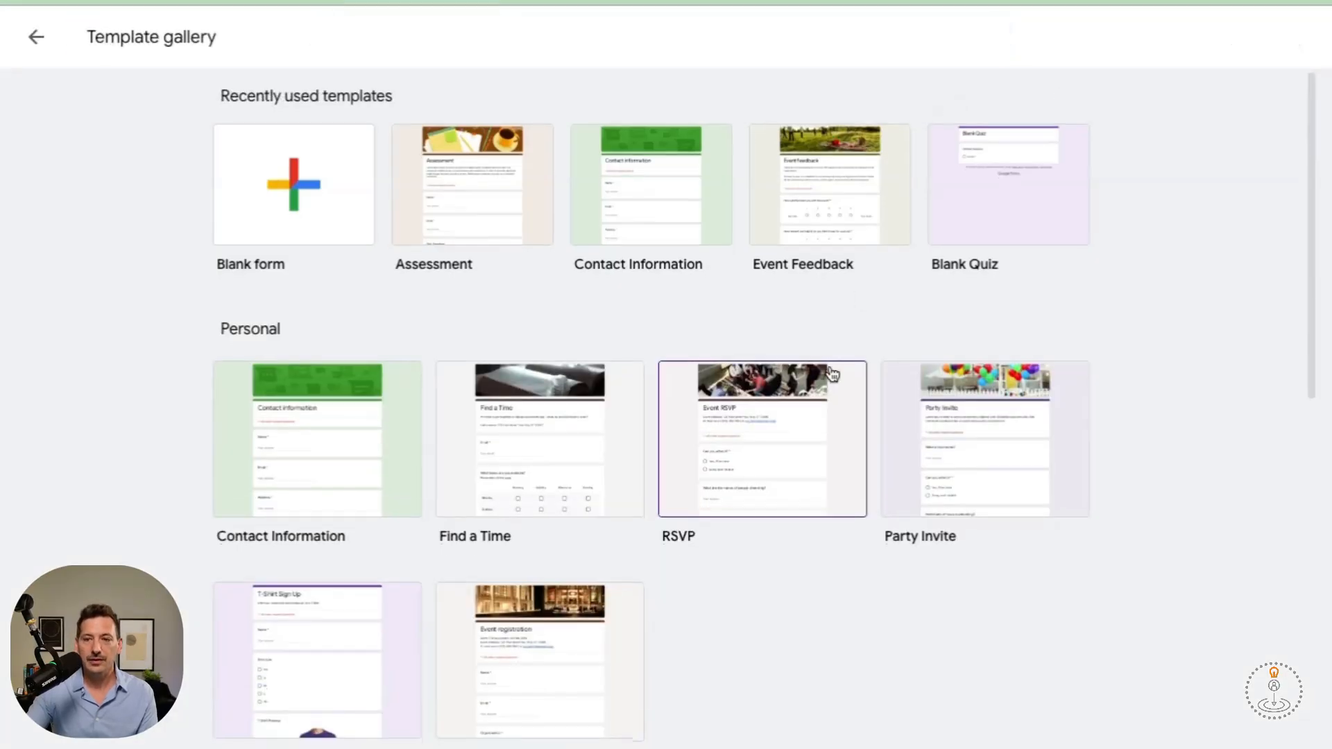
scroll(831, 373, "down", 5)
scroll(831, 373, "down", 8)
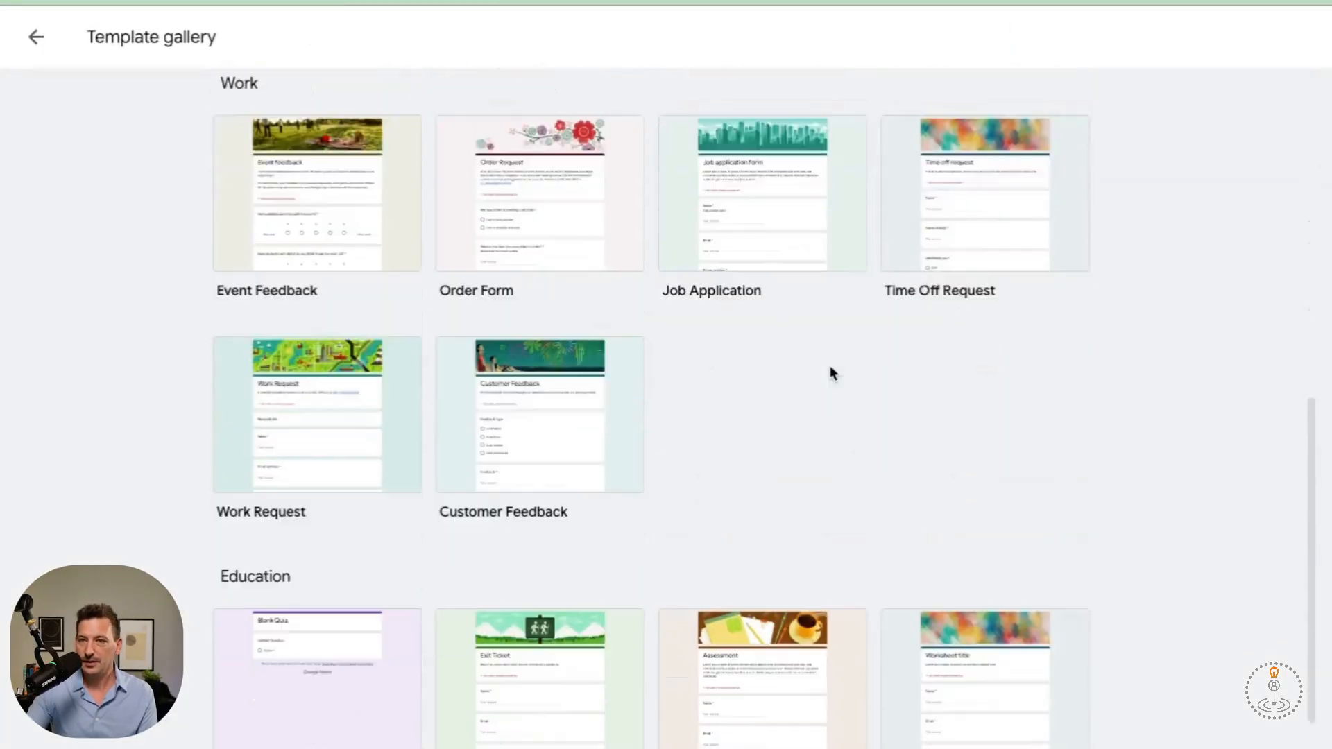
scroll(831, 374, "up", 13)
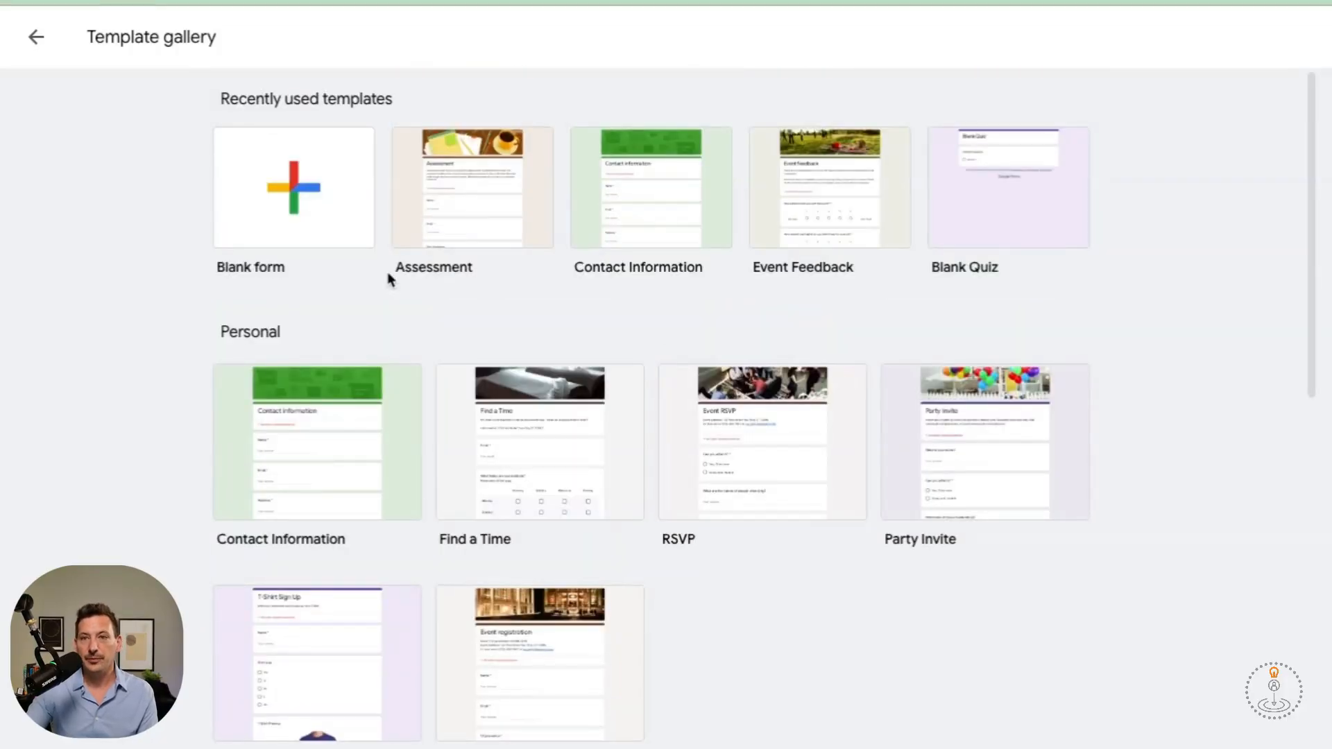
left_click(36, 37)
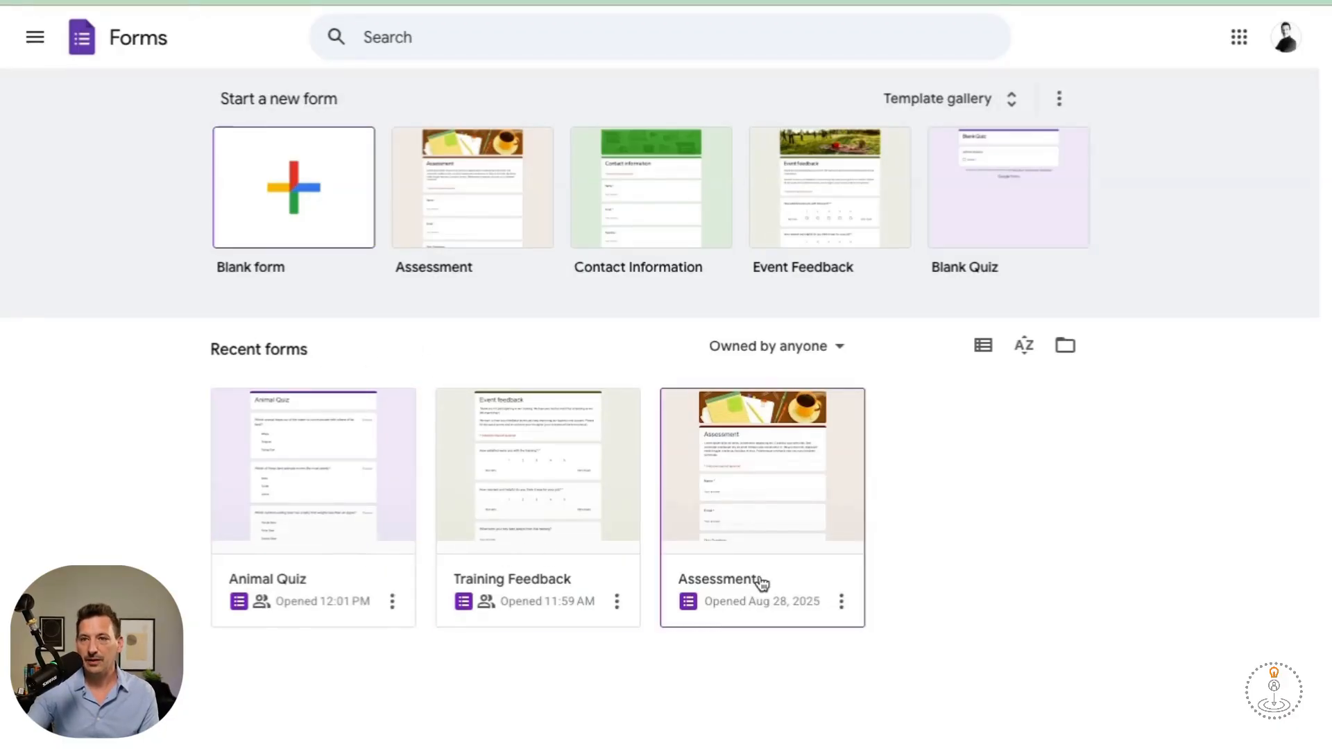
Create a blank form and look over its Responses tab and theme options.
left_click(253, 225)
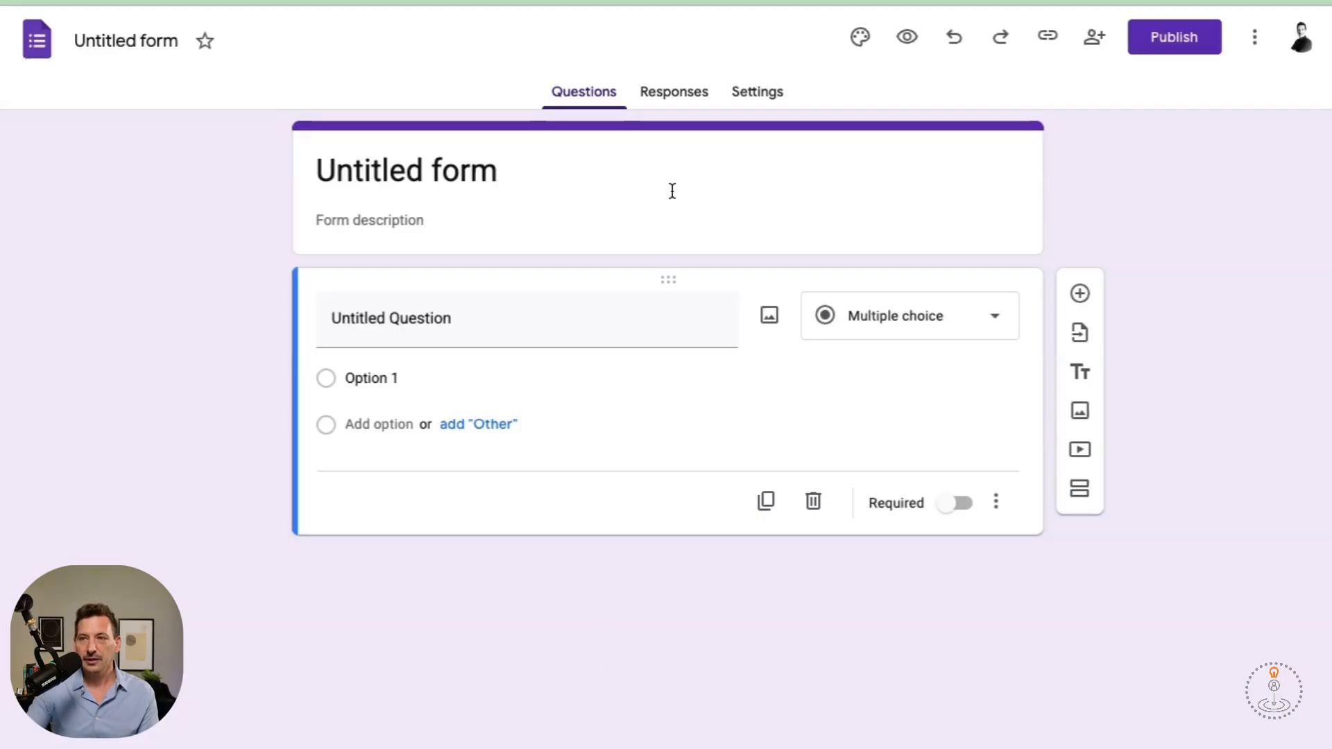
left_click(682, 100)
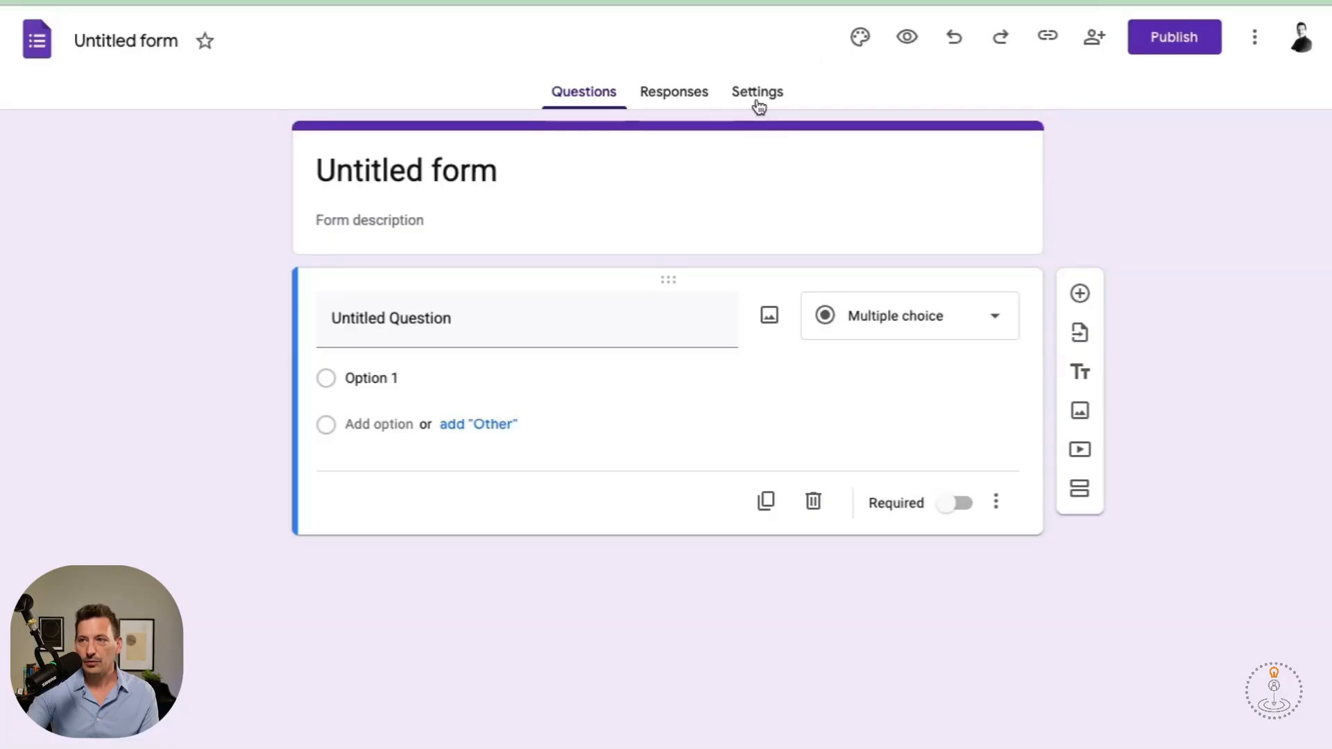
left_click(861, 39)
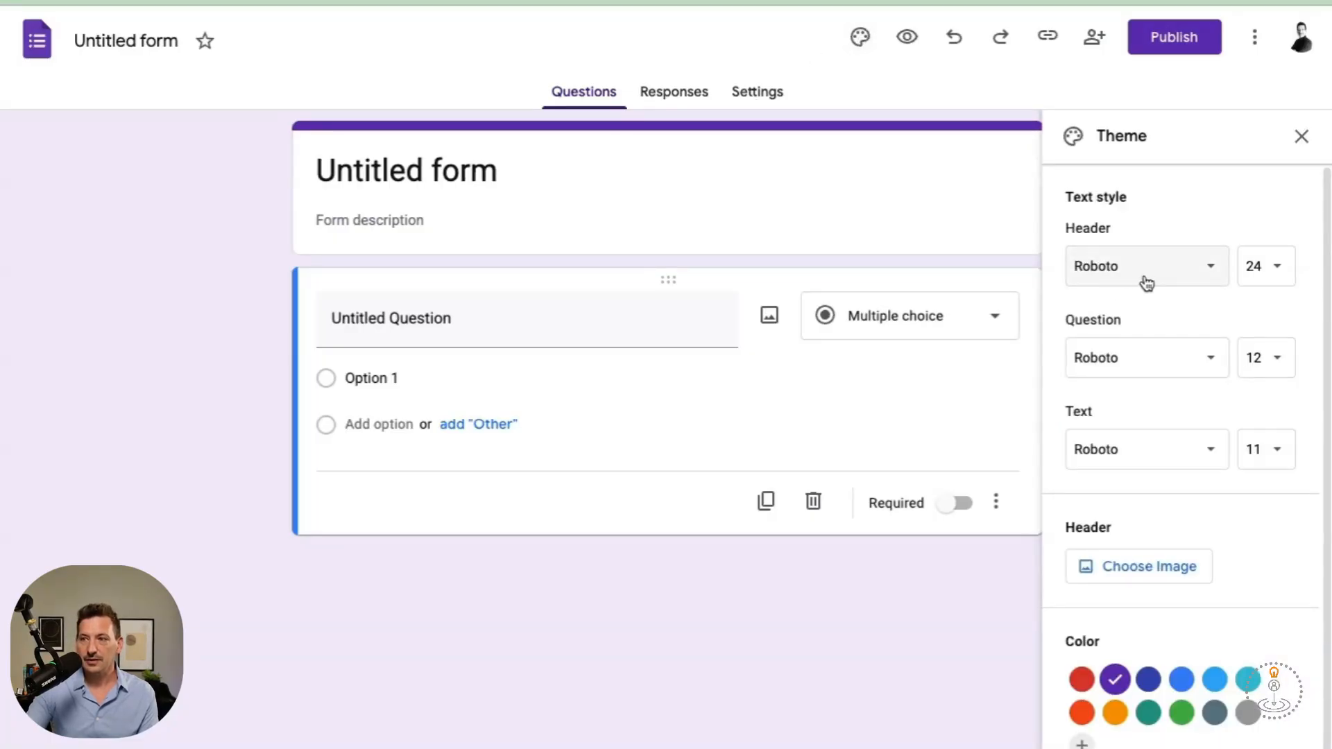
scroll(1145, 285, "down", 1)
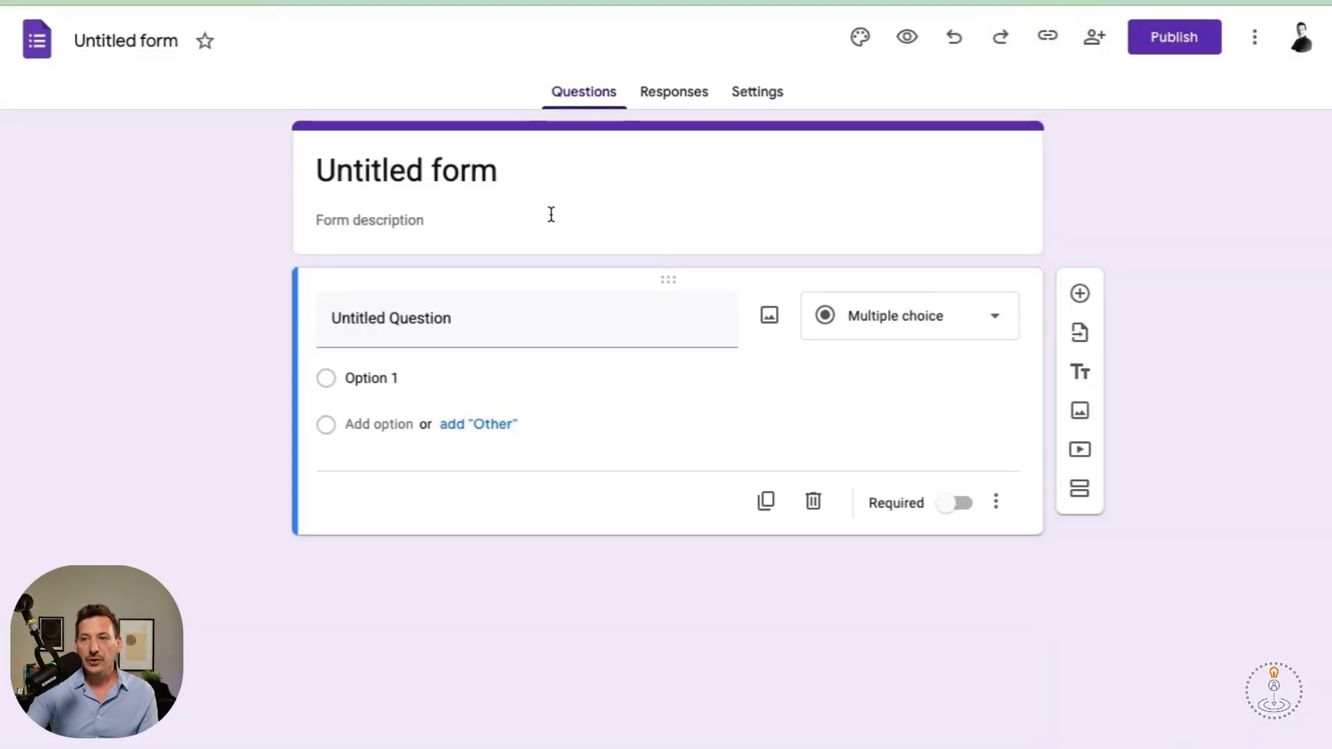
Retitle the form 'What Training did you attend?'.
left_click(437, 170)
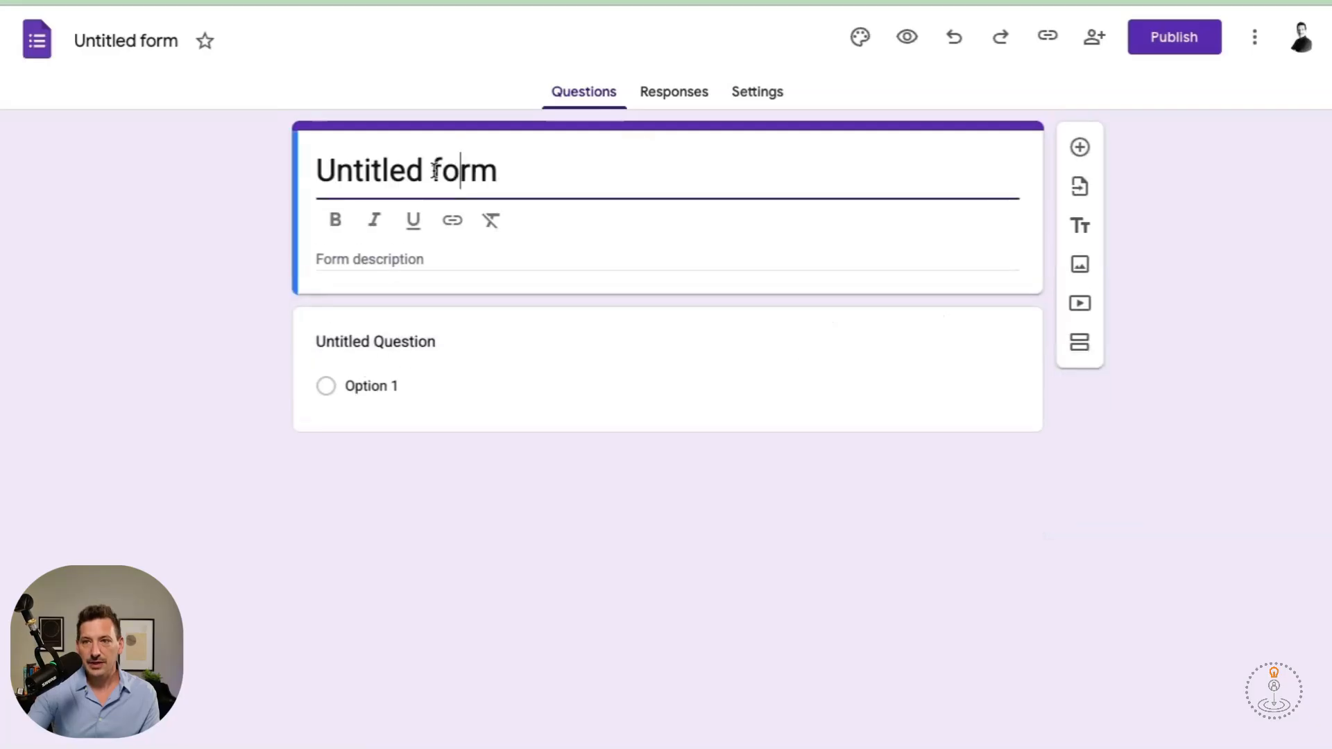
triple_click(390, 165)
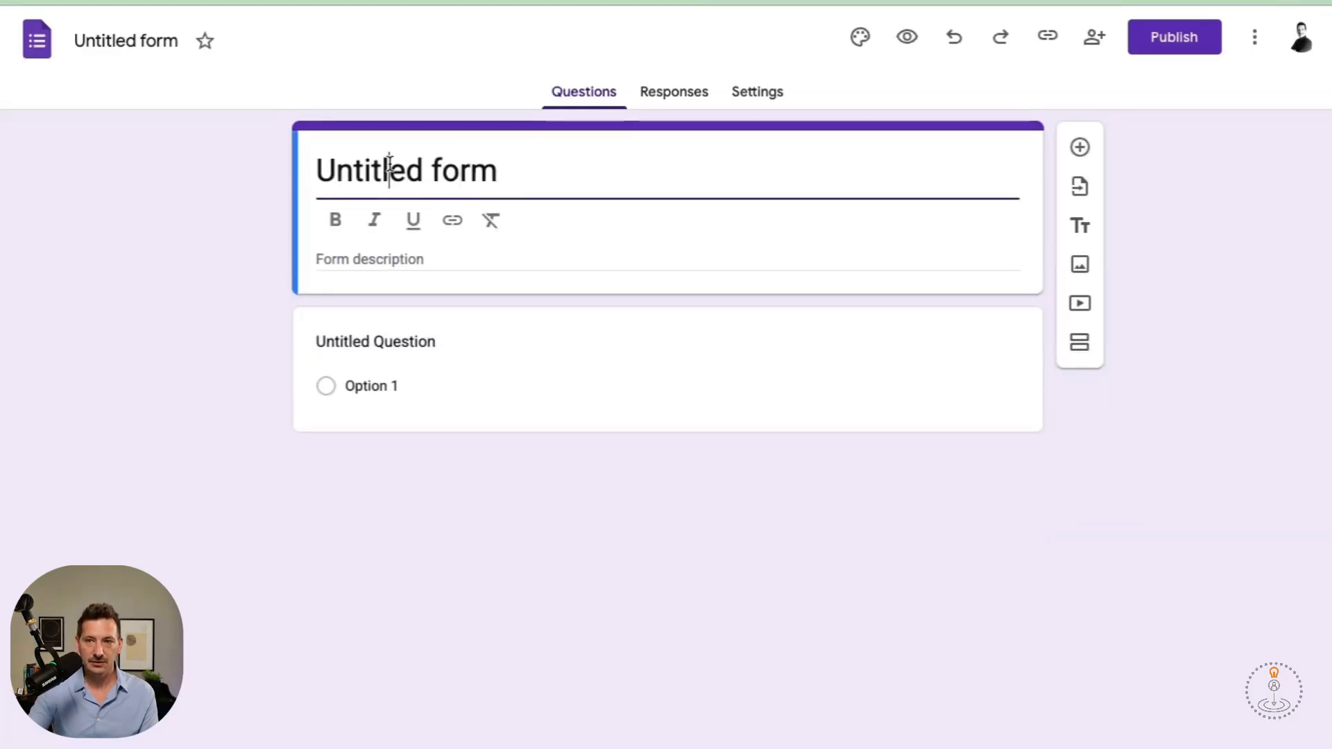
type("What Training did you attend?")
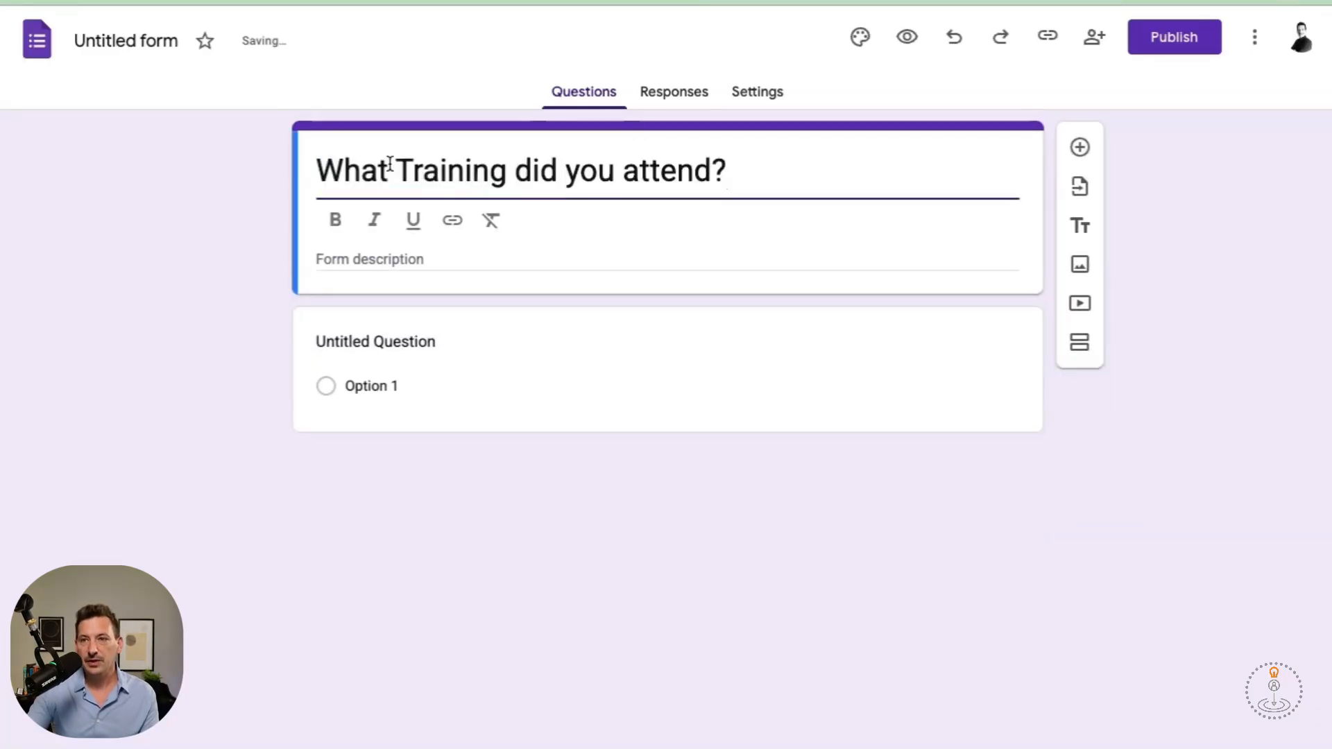
Name the first question Leadership 101 with options Leadership 202, Leadership 303 and Other.
left_click(396, 386)
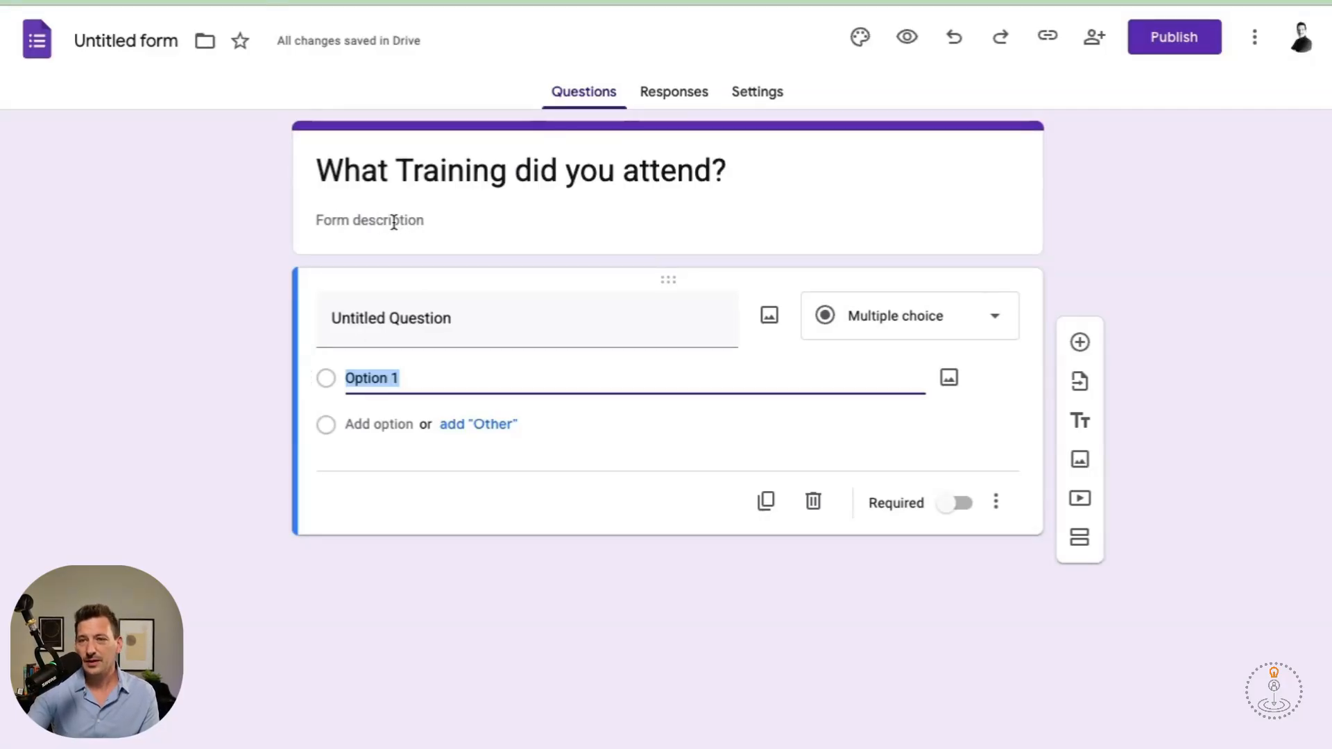
left_click(425, 331)
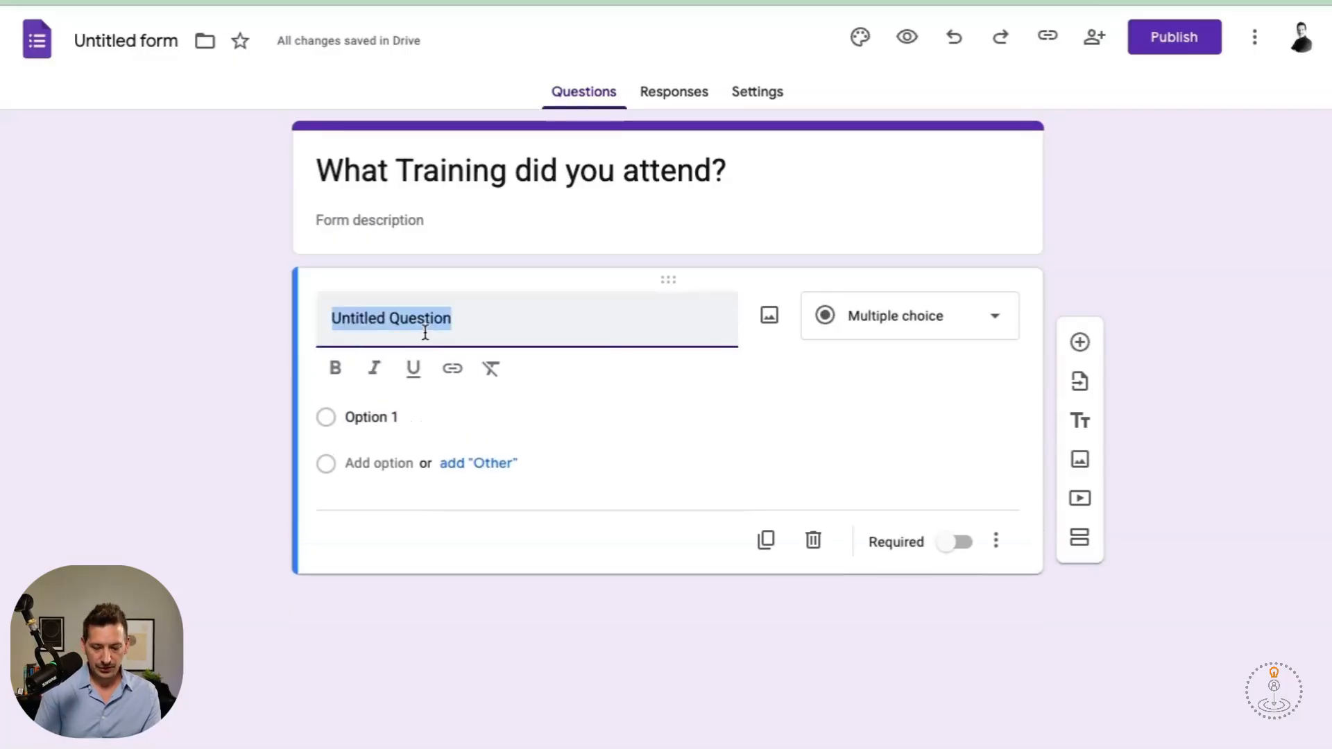
type("Leadership 101")
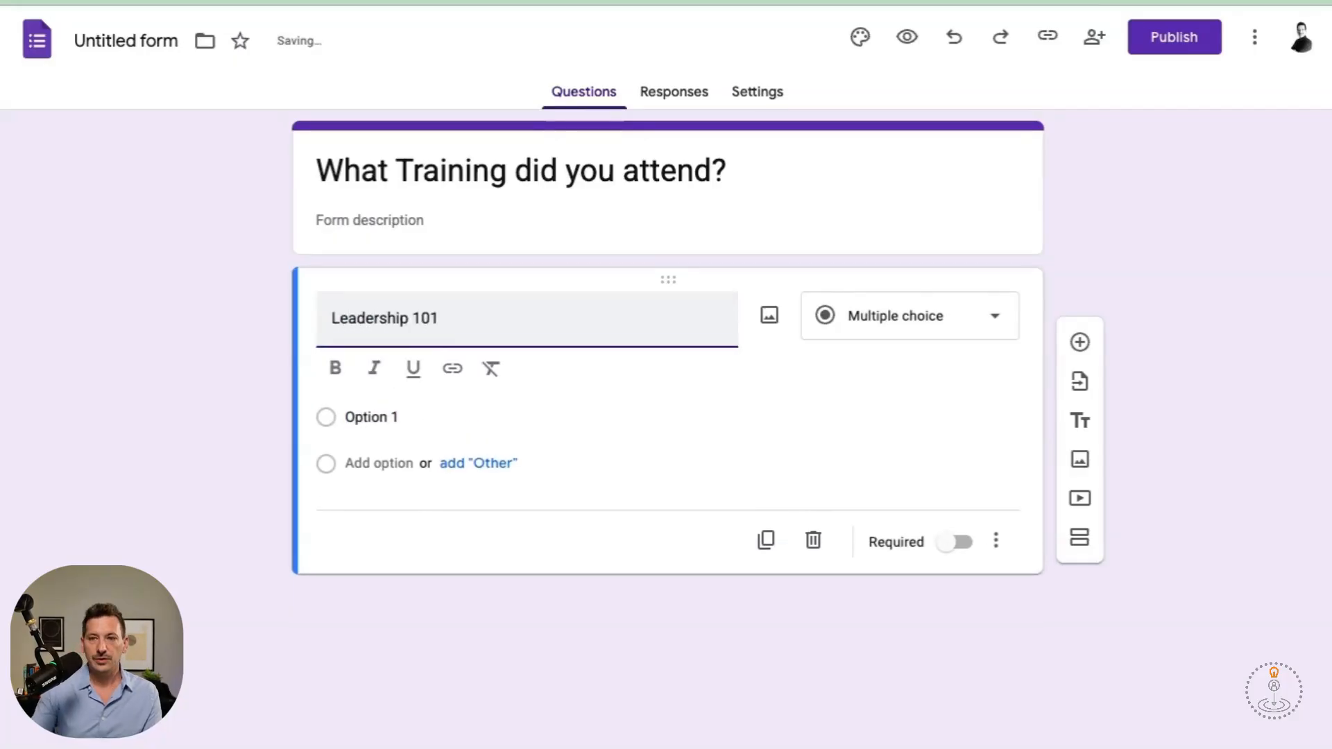
left_click(399, 419)
type("Leadership 202")
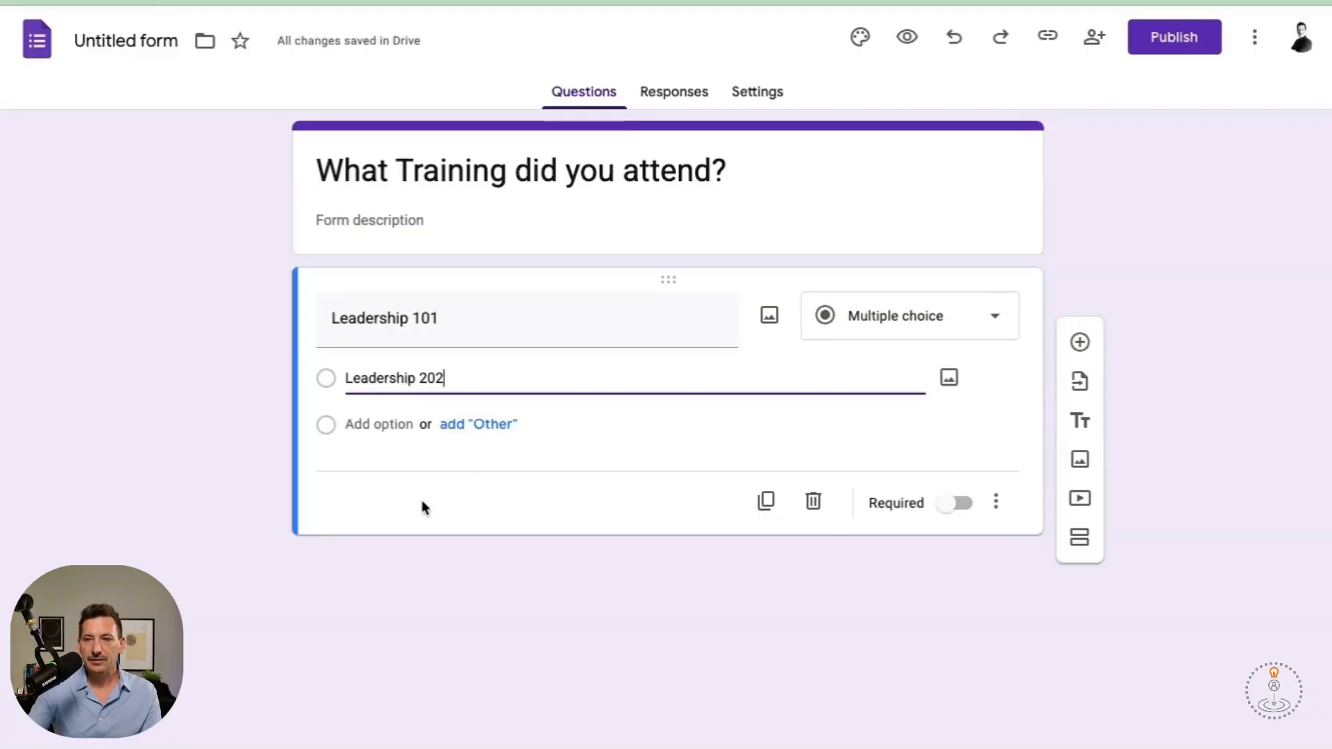
left_click(378, 424)
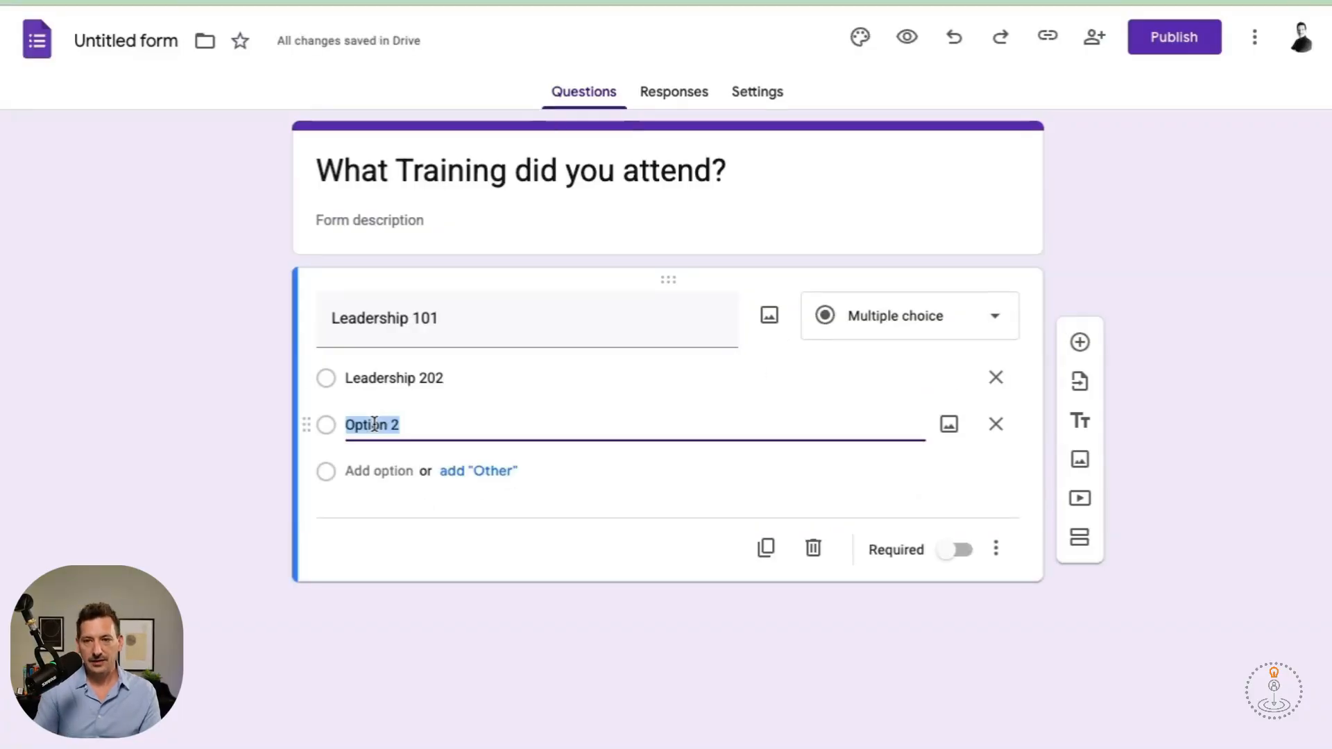
type("Leadership 303")
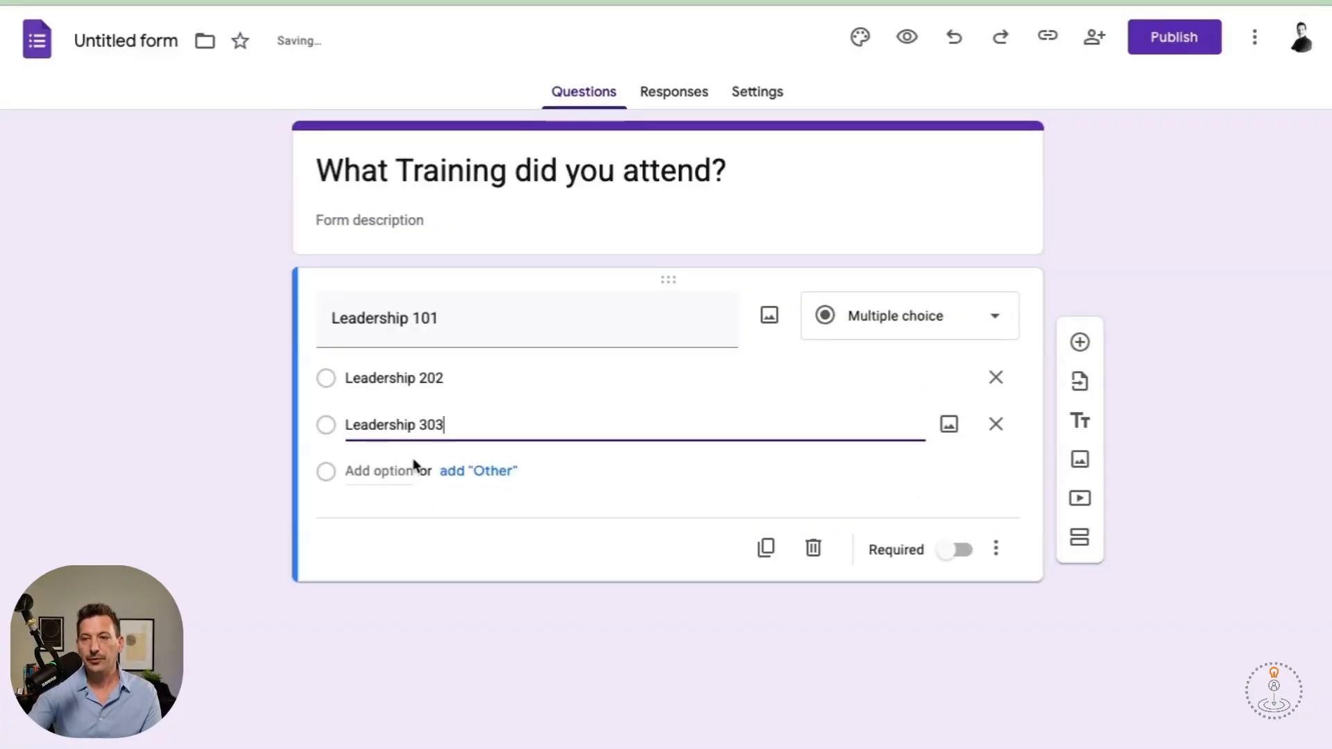
left_click(462, 473)
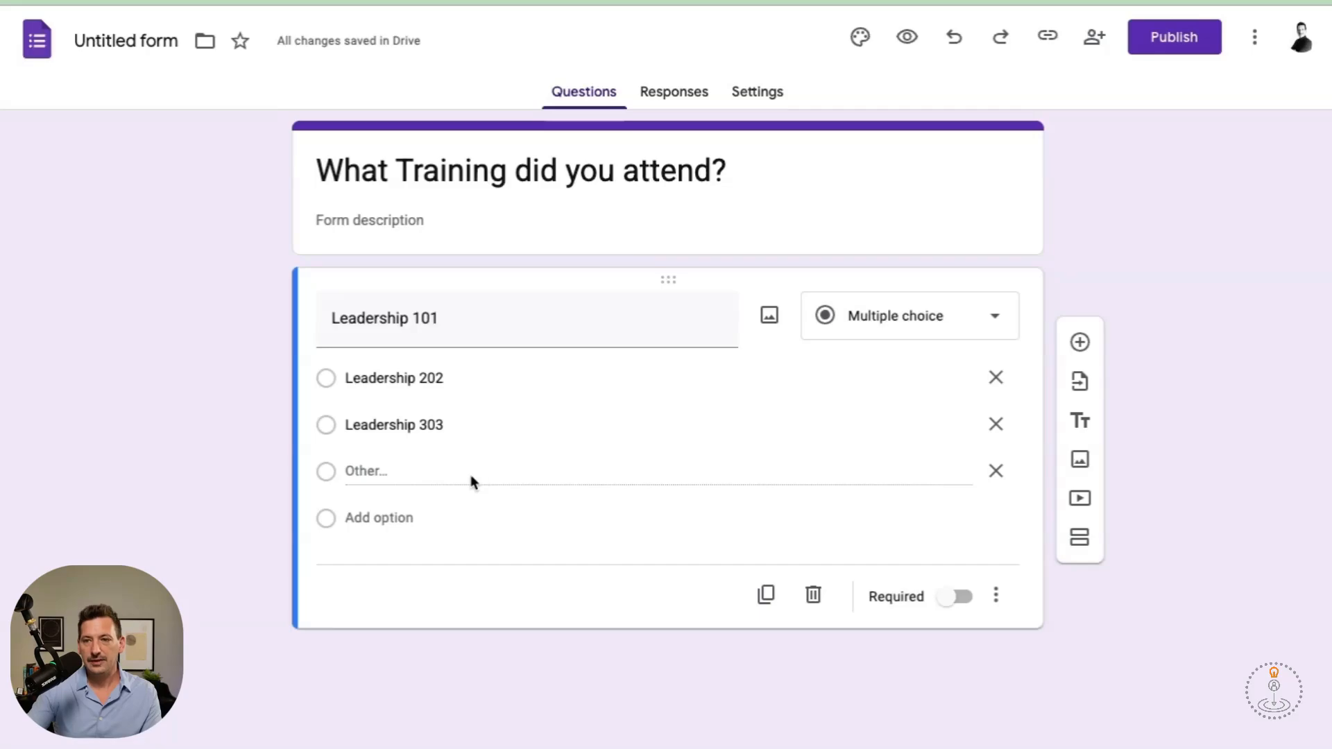
Keep Leadership 101 as multiple choice and remove its Other choice.
left_click(898, 318)
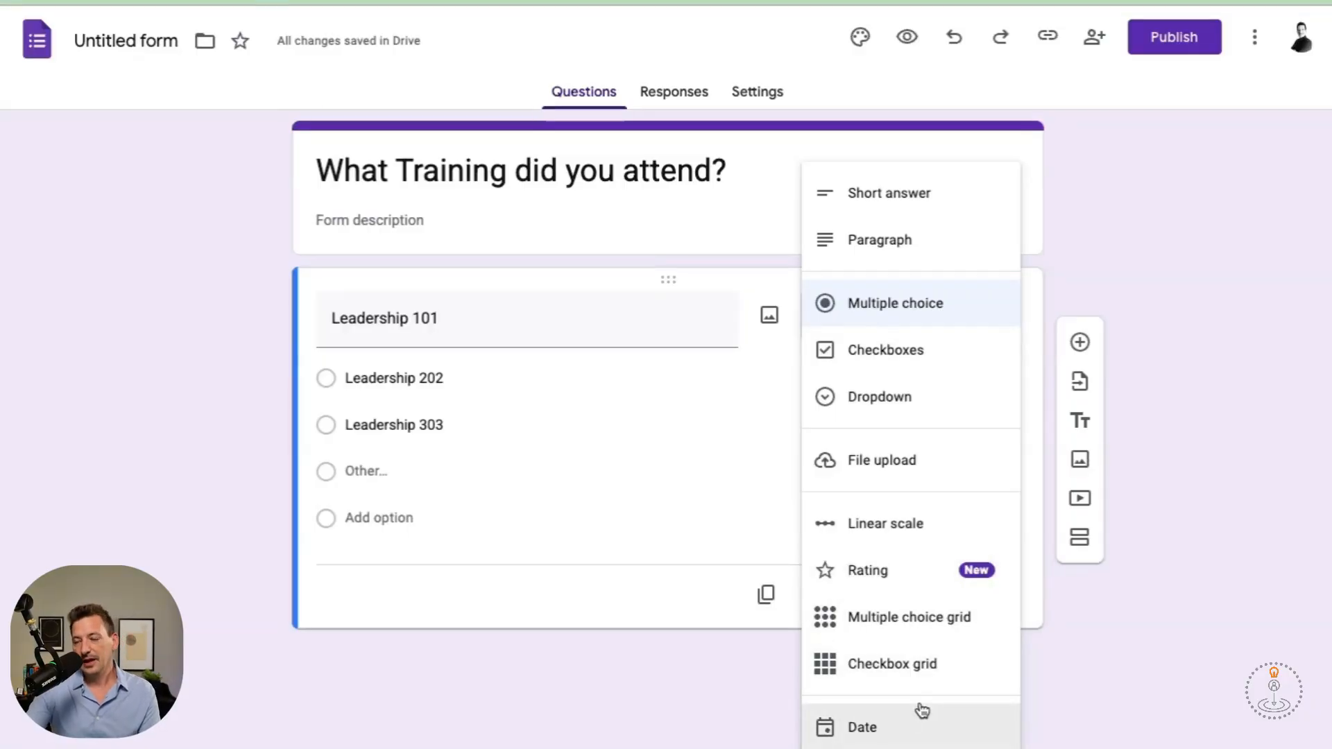
left_click(757, 261)
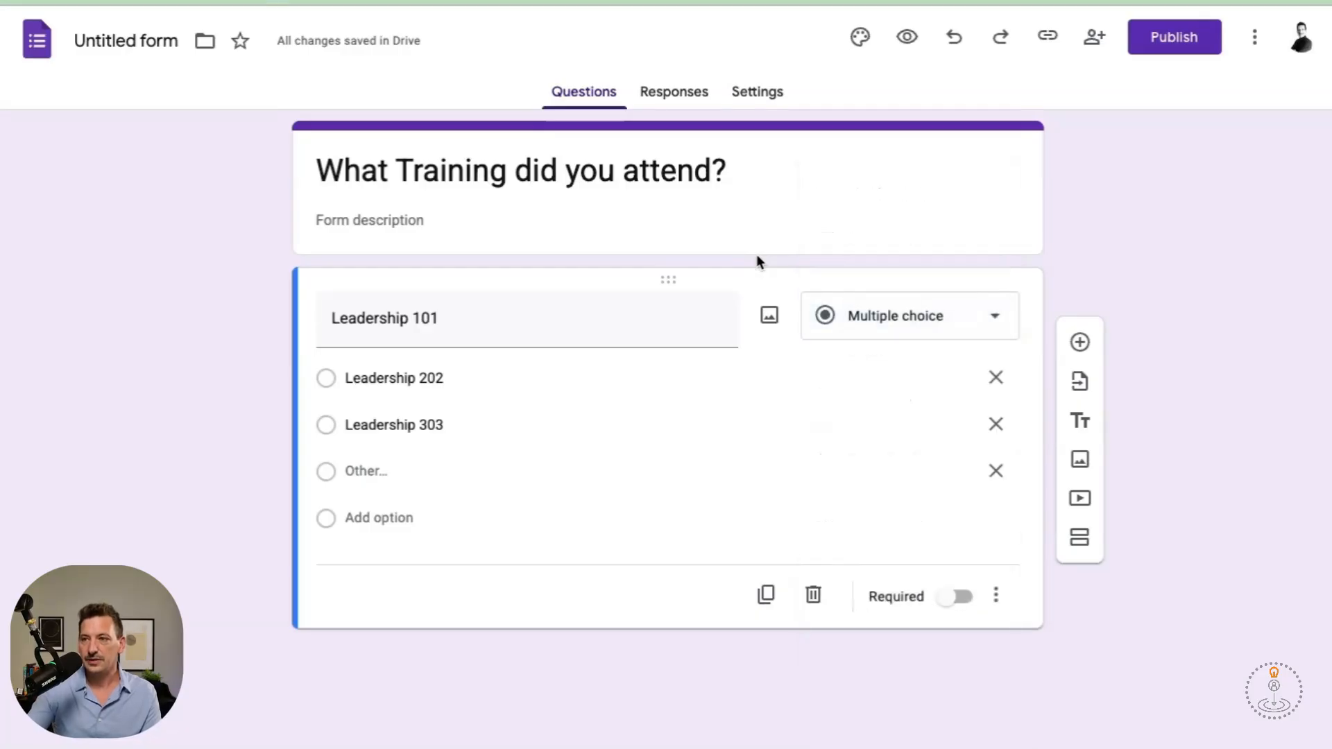
left_click(996, 473)
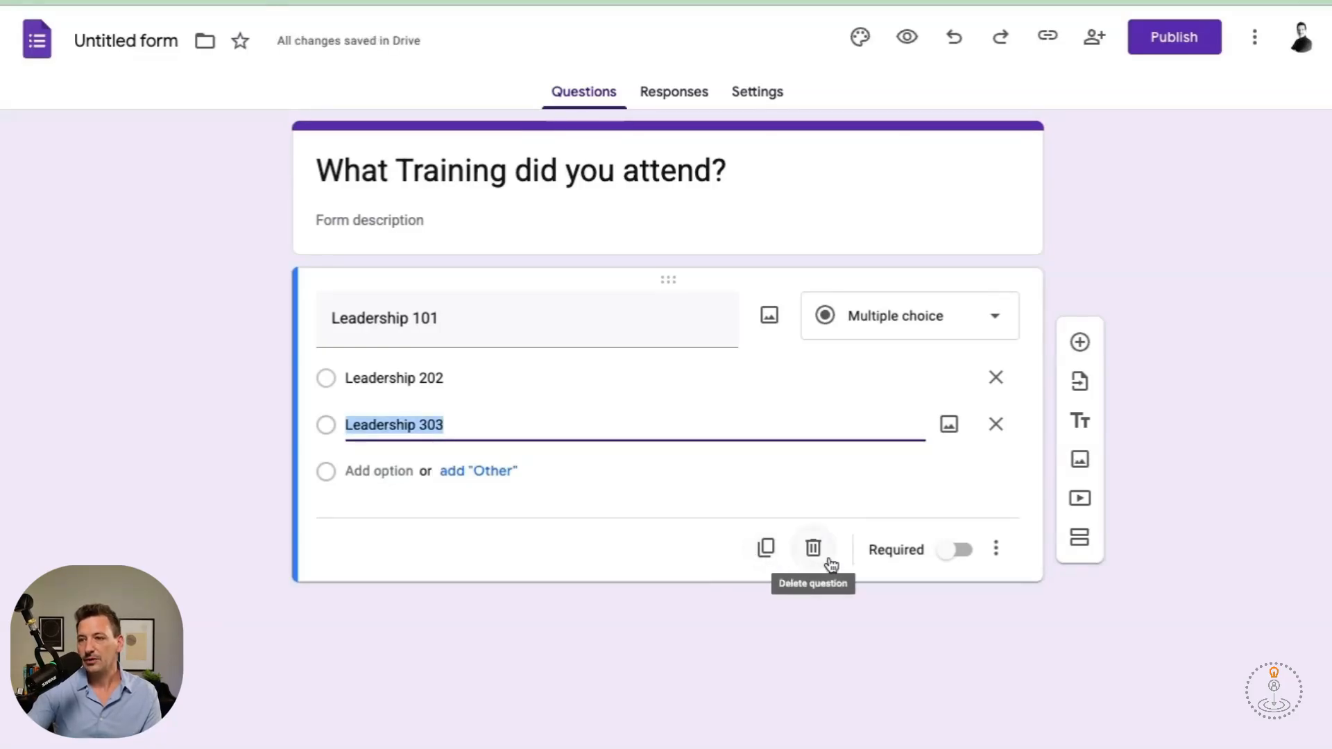
Leave the question optional and close its more-options menu without choosing anything.
left_click(960, 552)
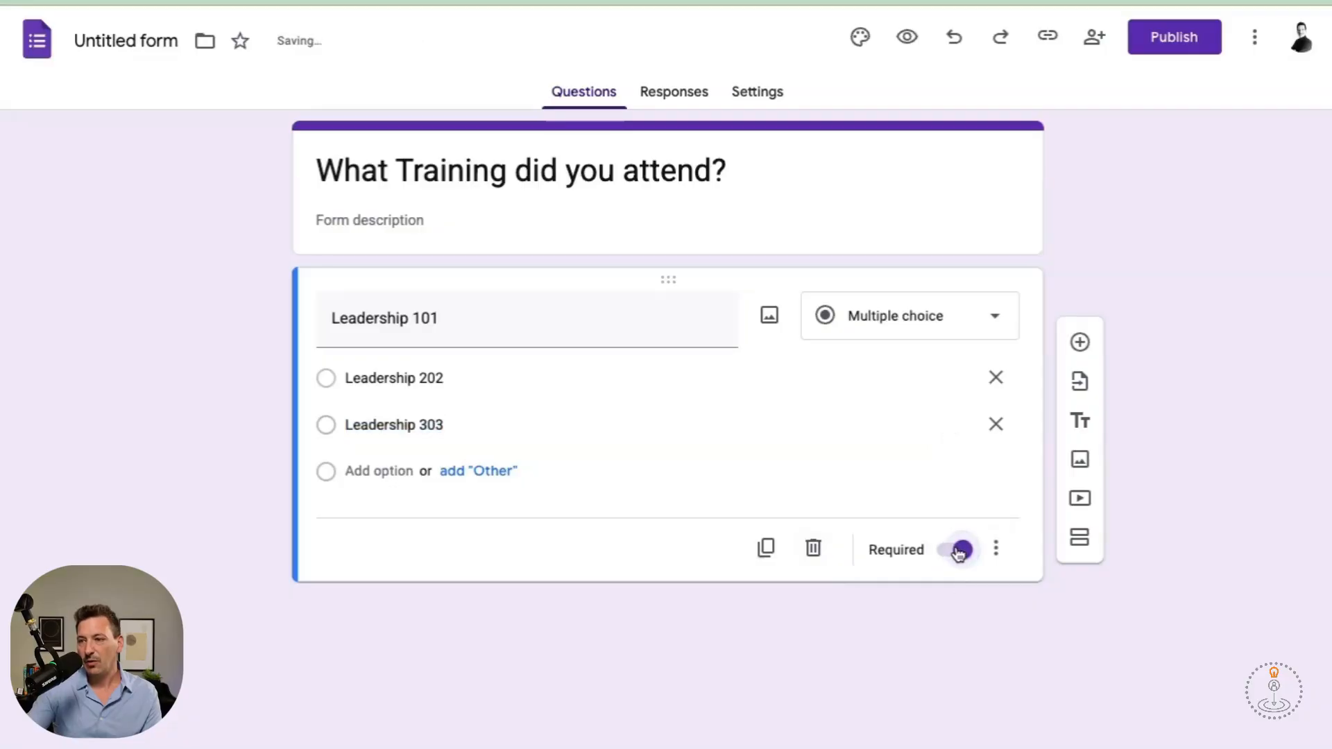
left_click(959, 552)
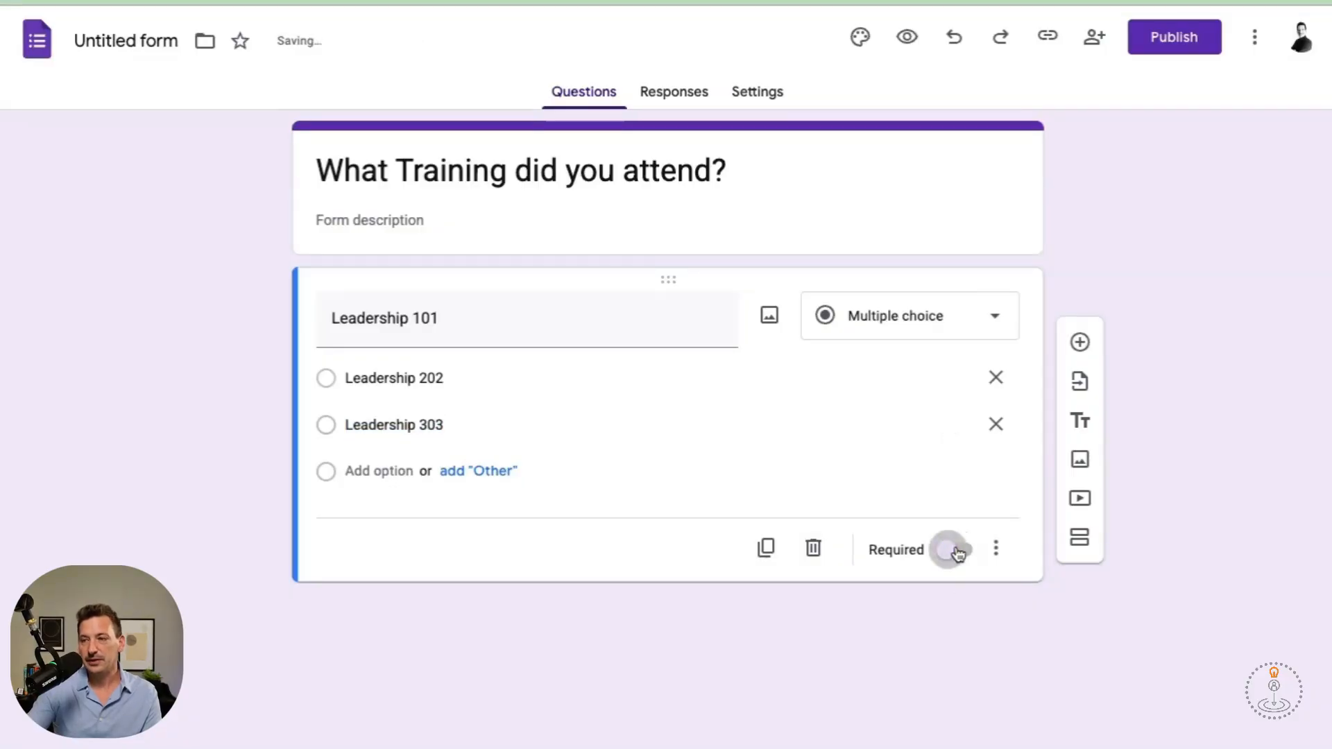
left_click(996, 548)
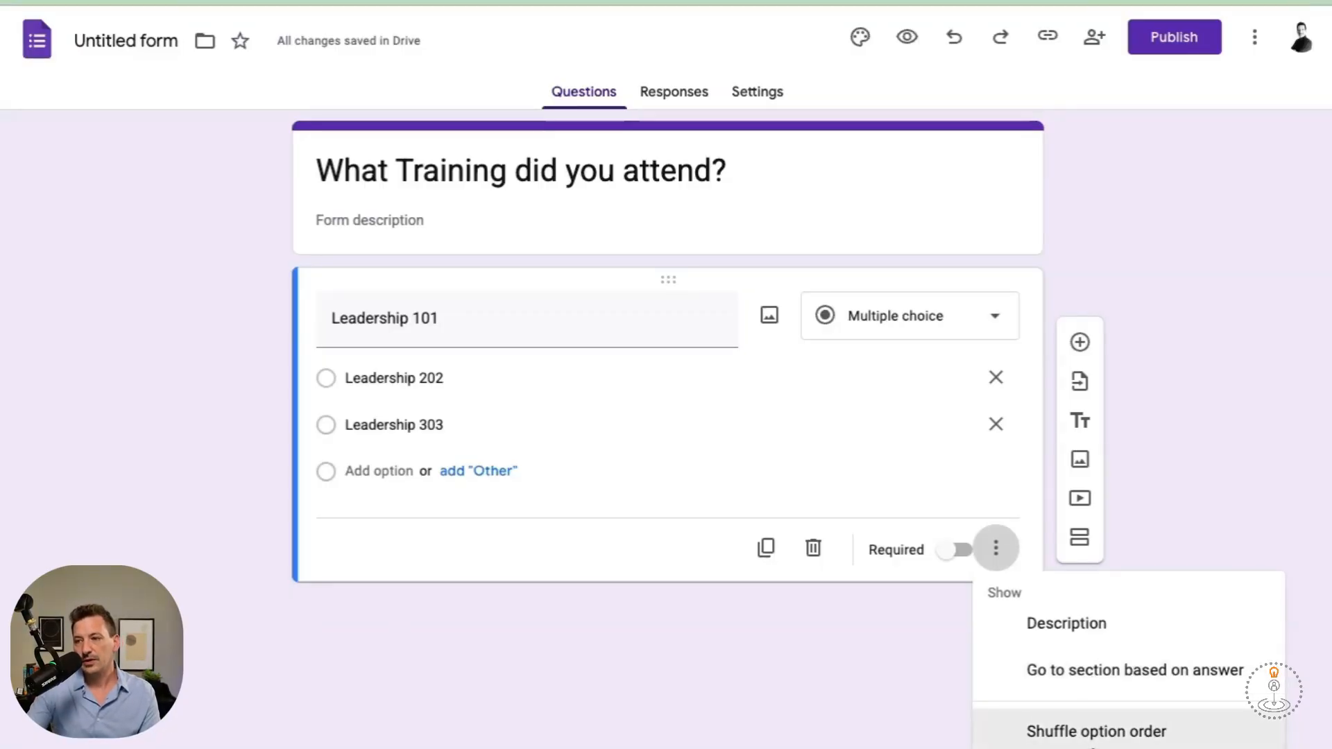
left_click(1193, 370)
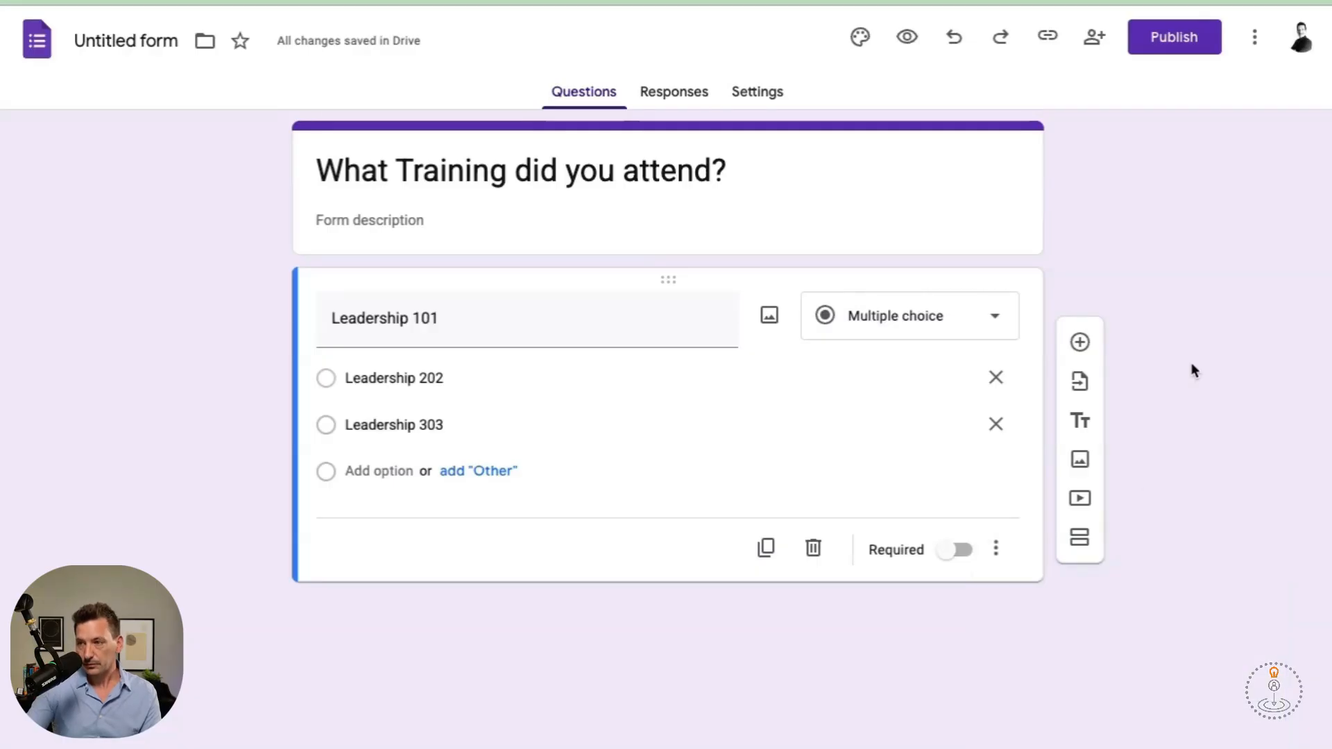
Add a blank question and a second section, moving the blank question into Section 2.
left_click(1080, 342)
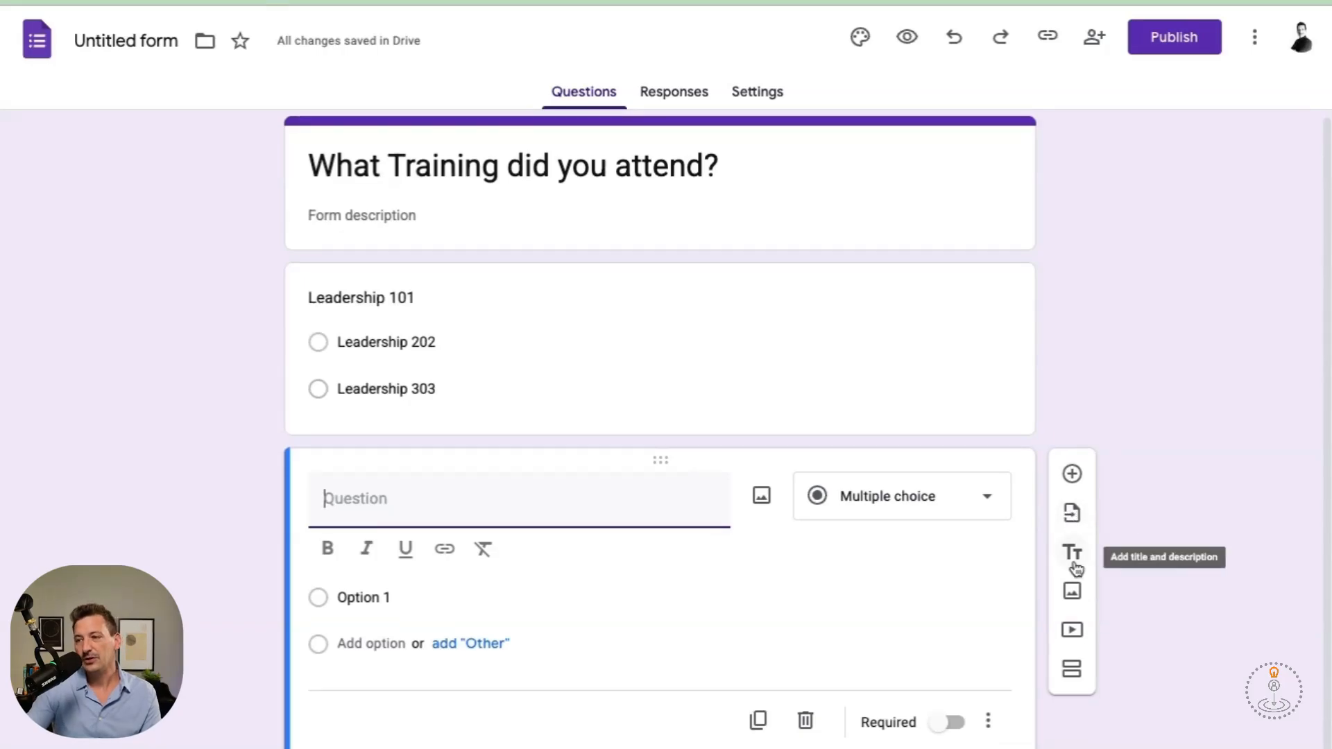
left_click(522, 208)
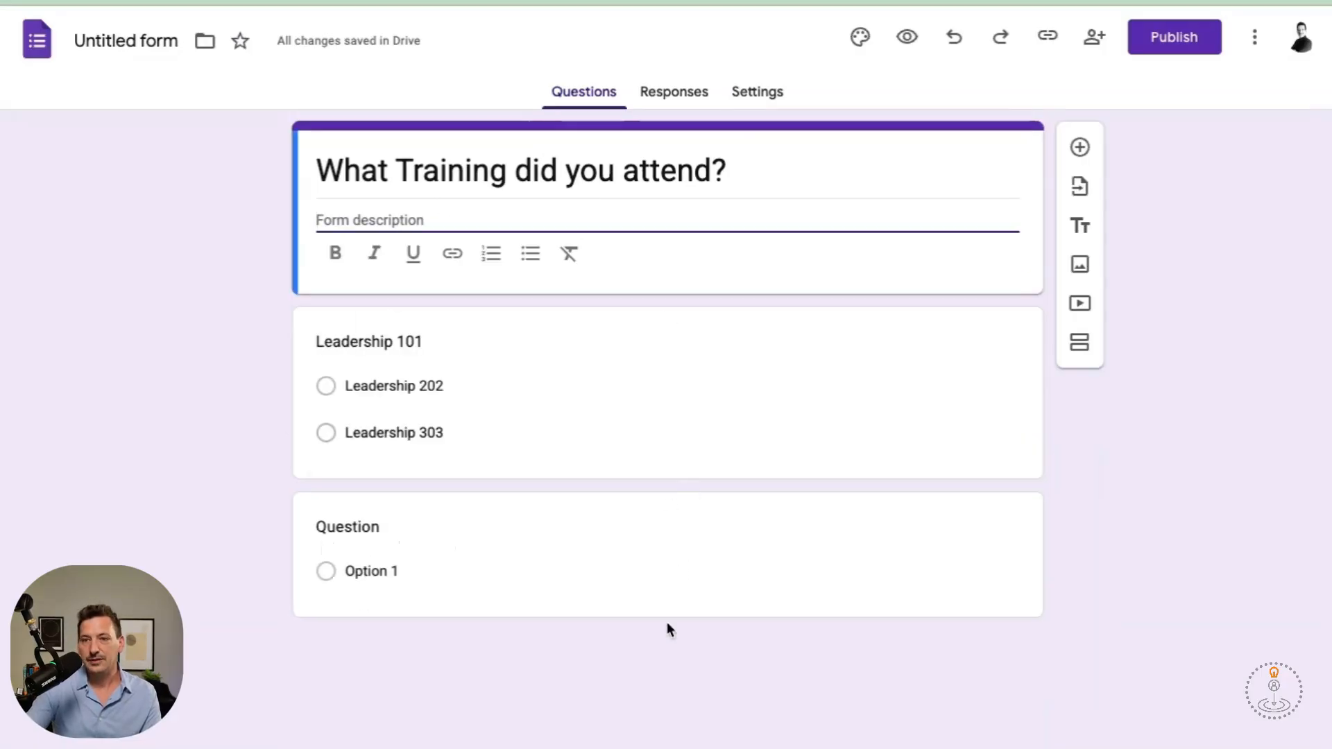
left_click(777, 566)
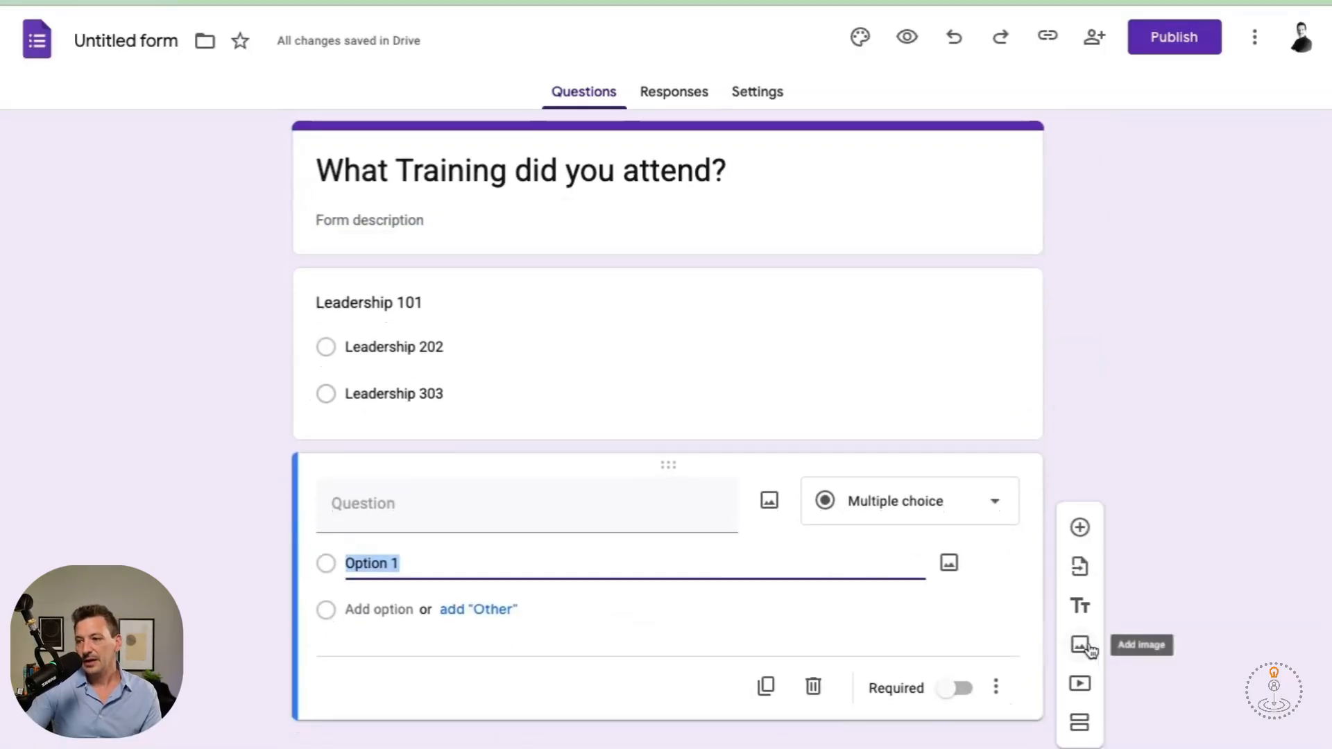
left_click(1081, 723)
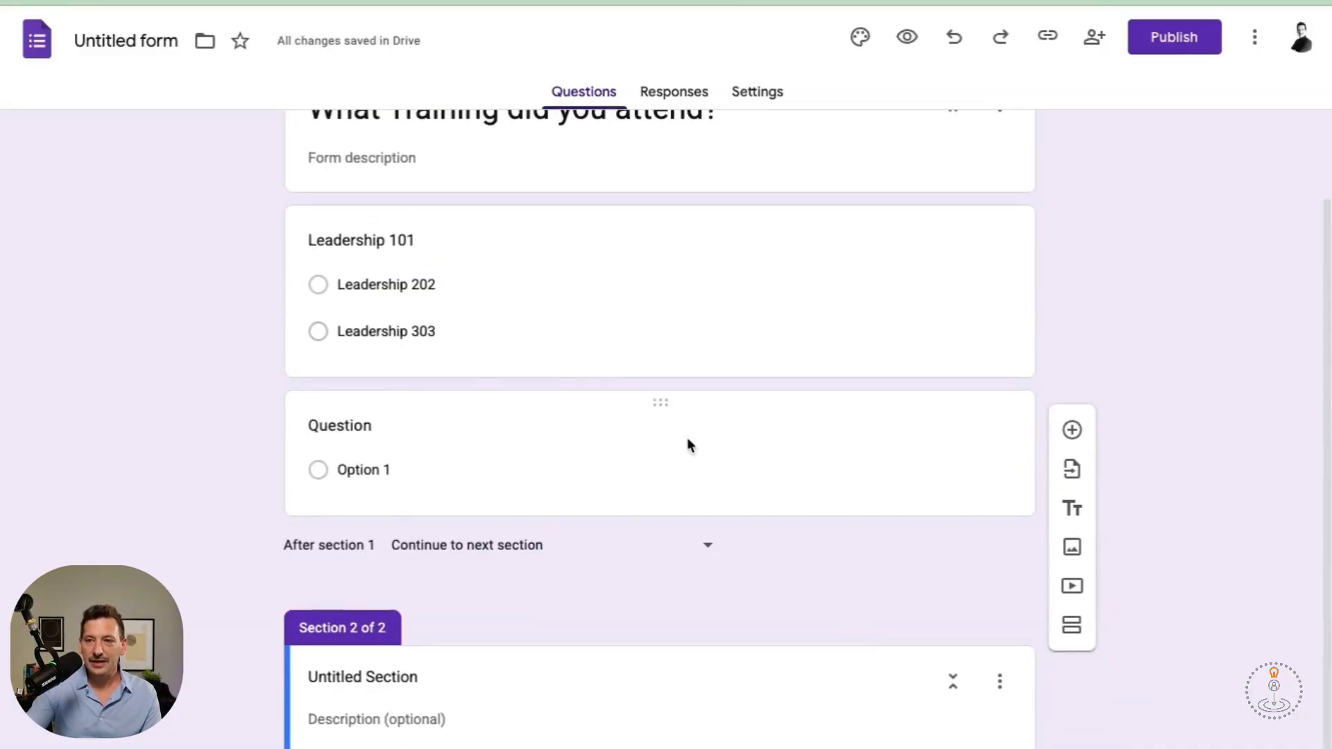
left_click_drag(660, 402, 667, 664)
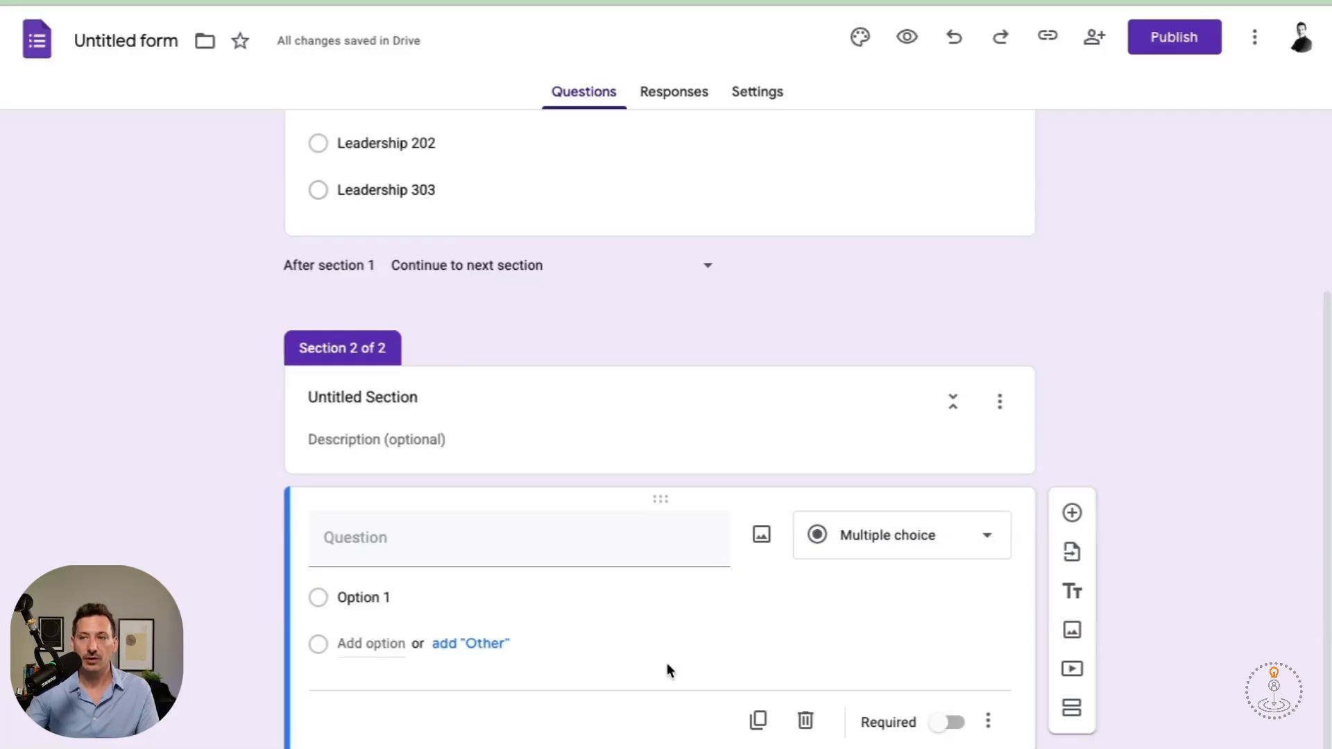
scroll(667, 663, "up", 4)
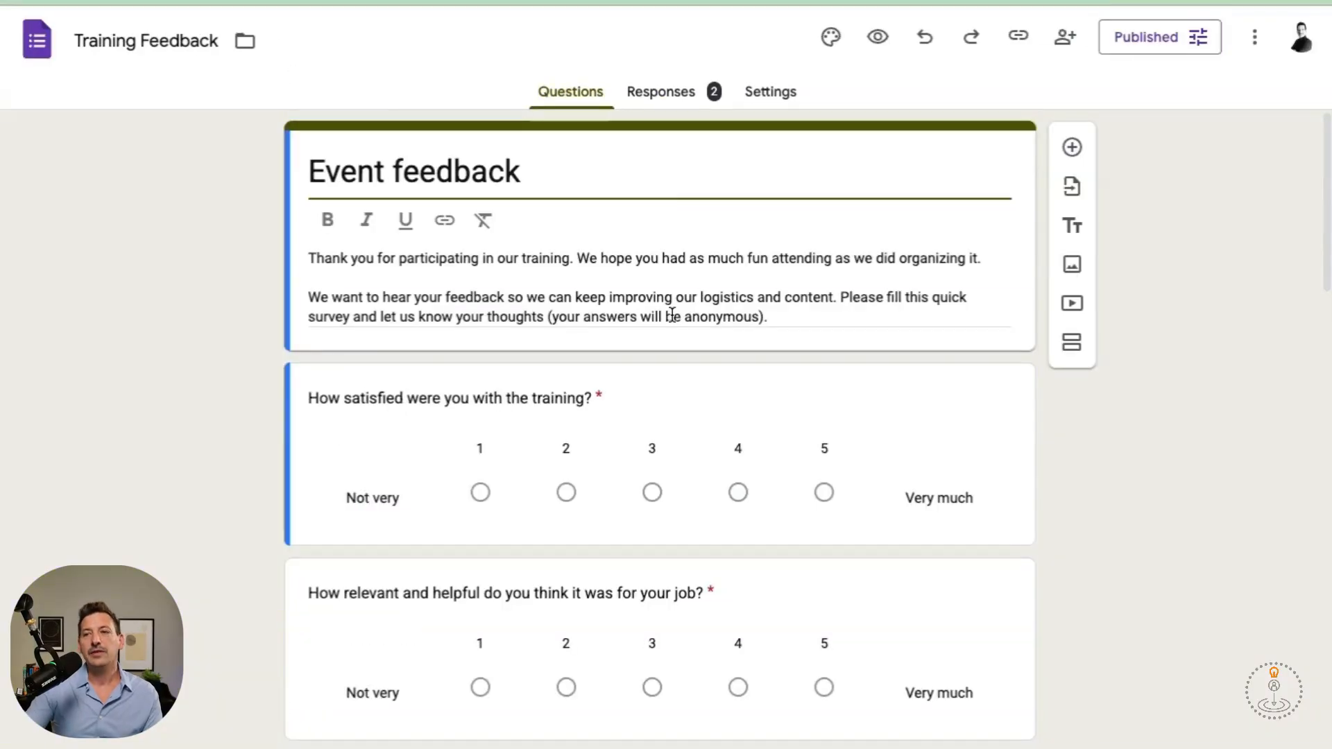
Scroll through the Training Feedback response summary charts.
left_click(686, 95)
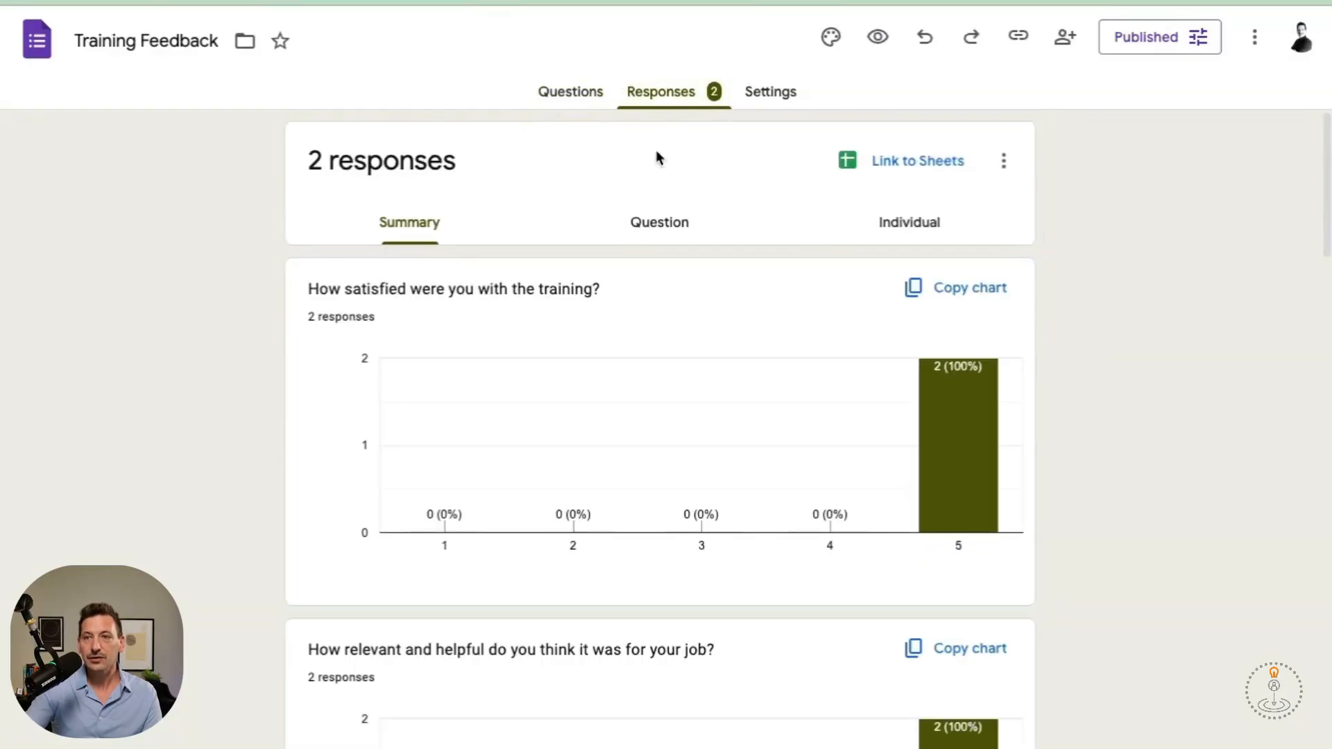
scroll(646, 274, "down", 1)
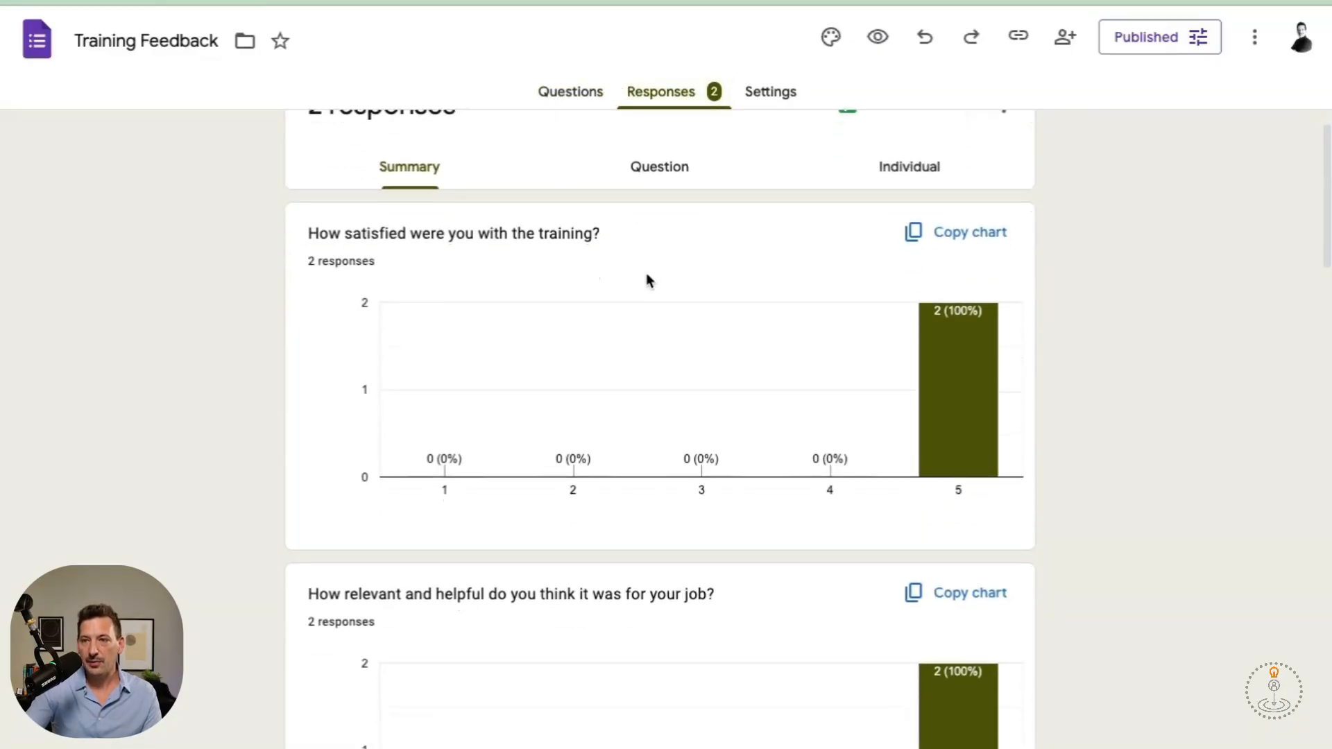
scroll(646, 280, "down", 5)
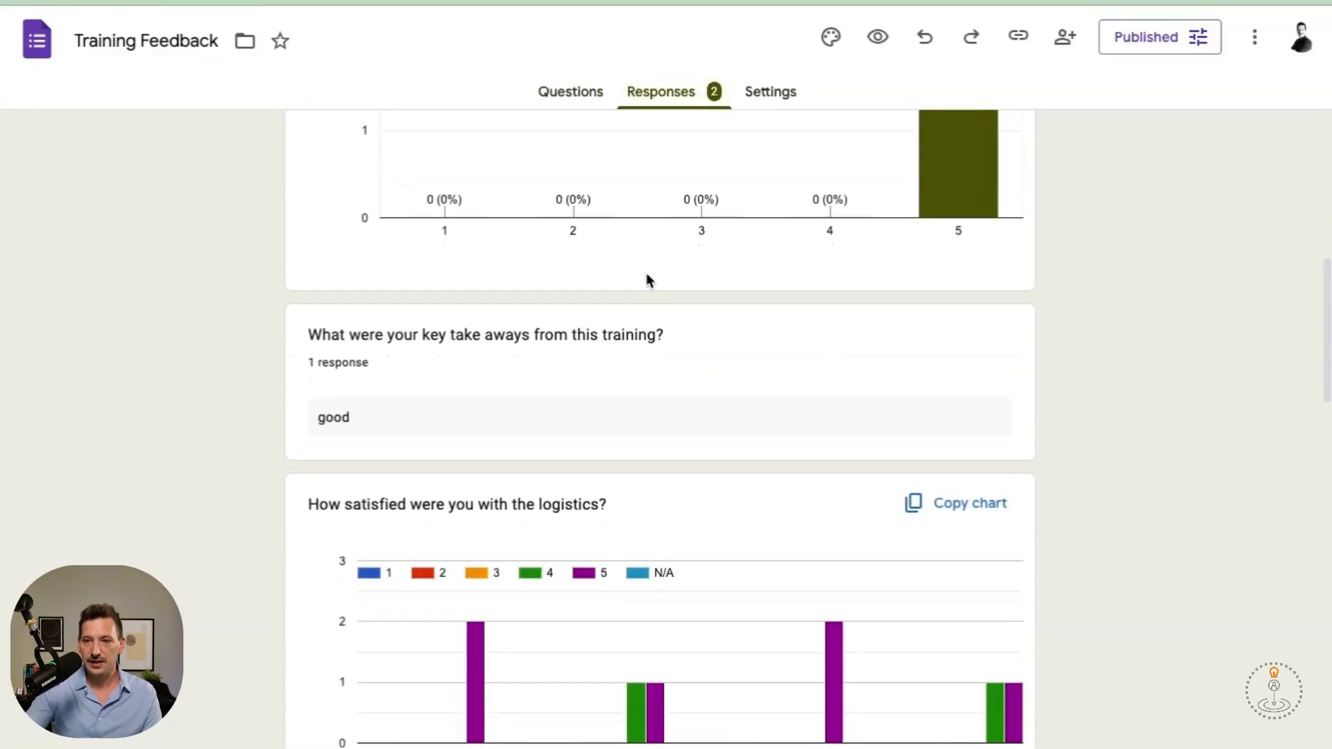
scroll(646, 279, "down", 6)
scroll(647, 279, "up", 16)
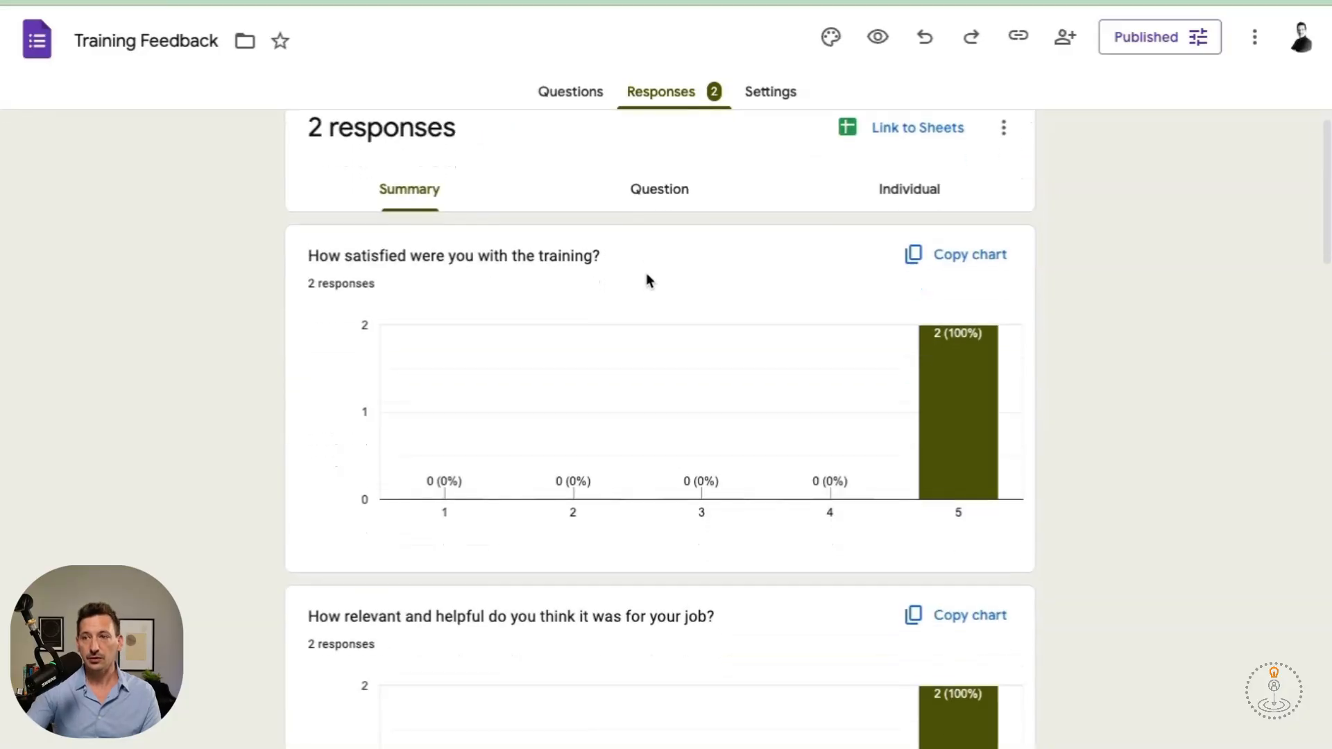
scroll(647, 279, "down", 1)
scroll(647, 280, "down", 5)
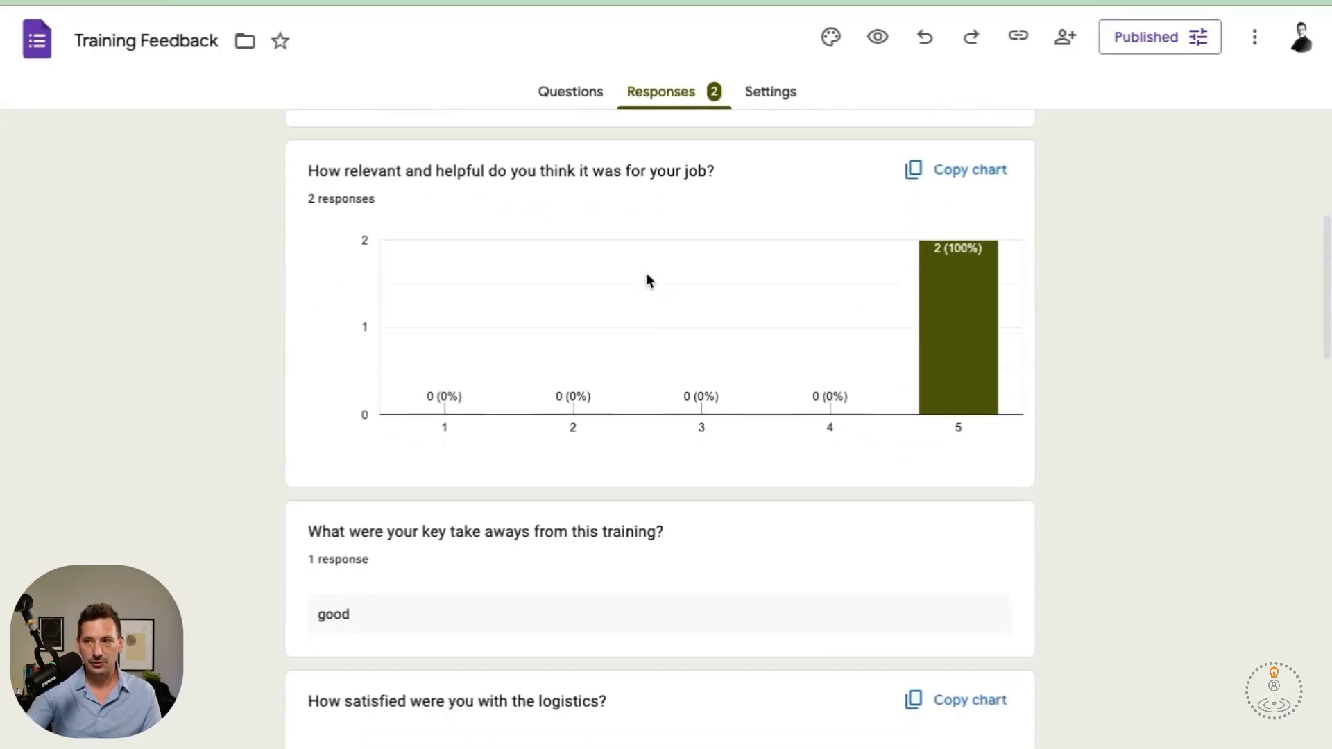
scroll(647, 274, "up", 7)
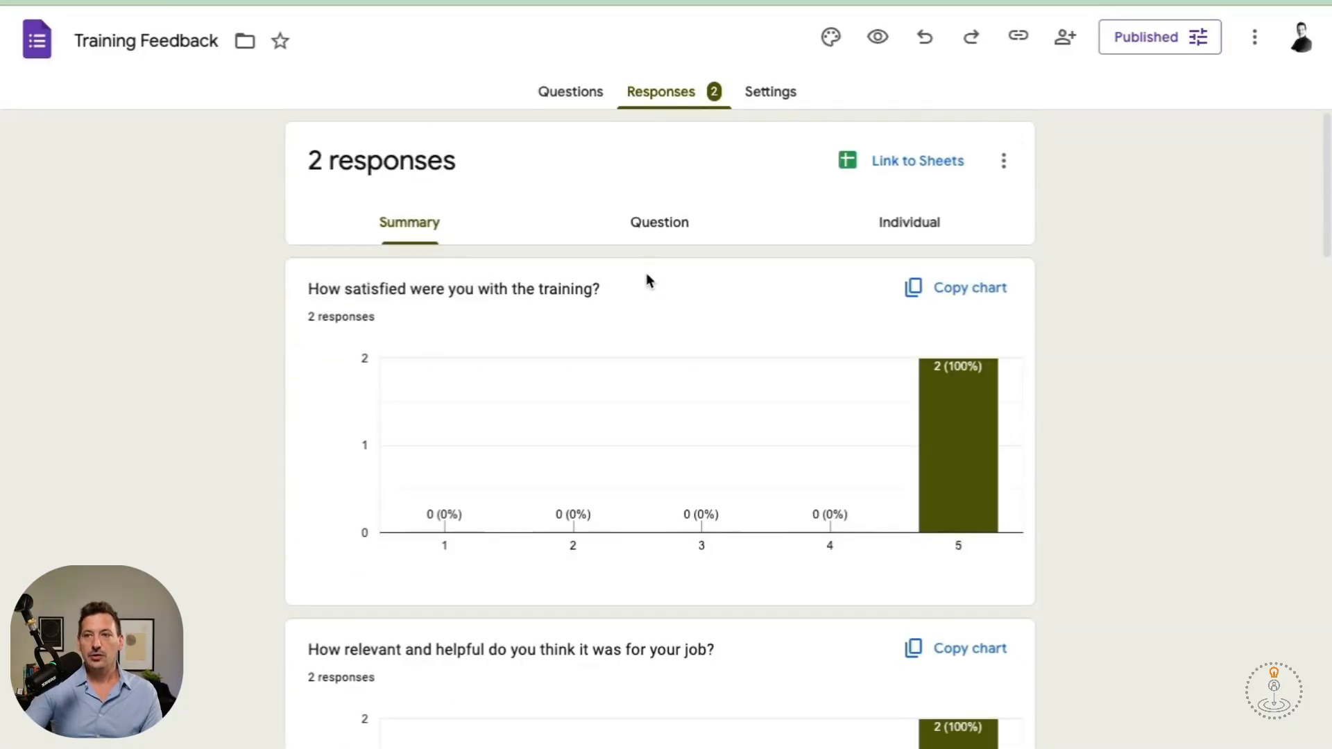
Step through responses per question, then view individual response 1 of 2.
left_click(659, 224)
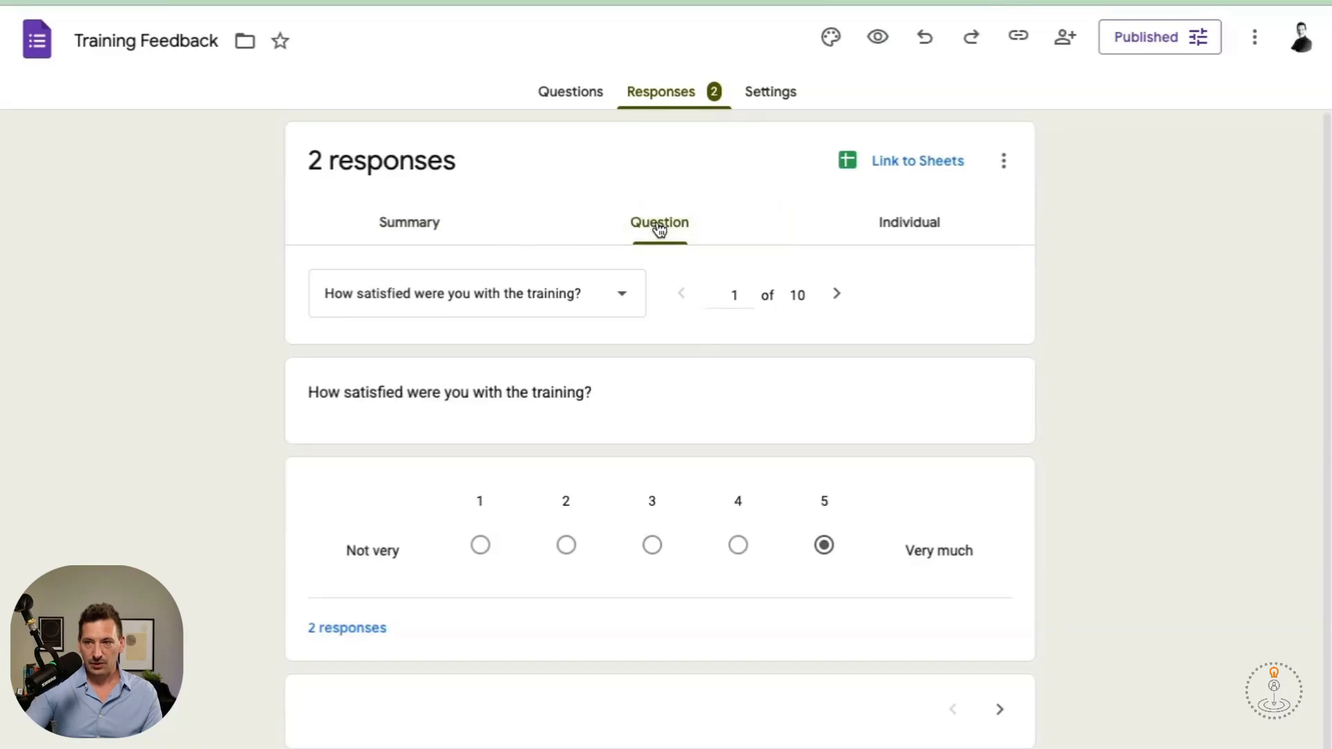
left_click(836, 294)
left_click(835, 295)
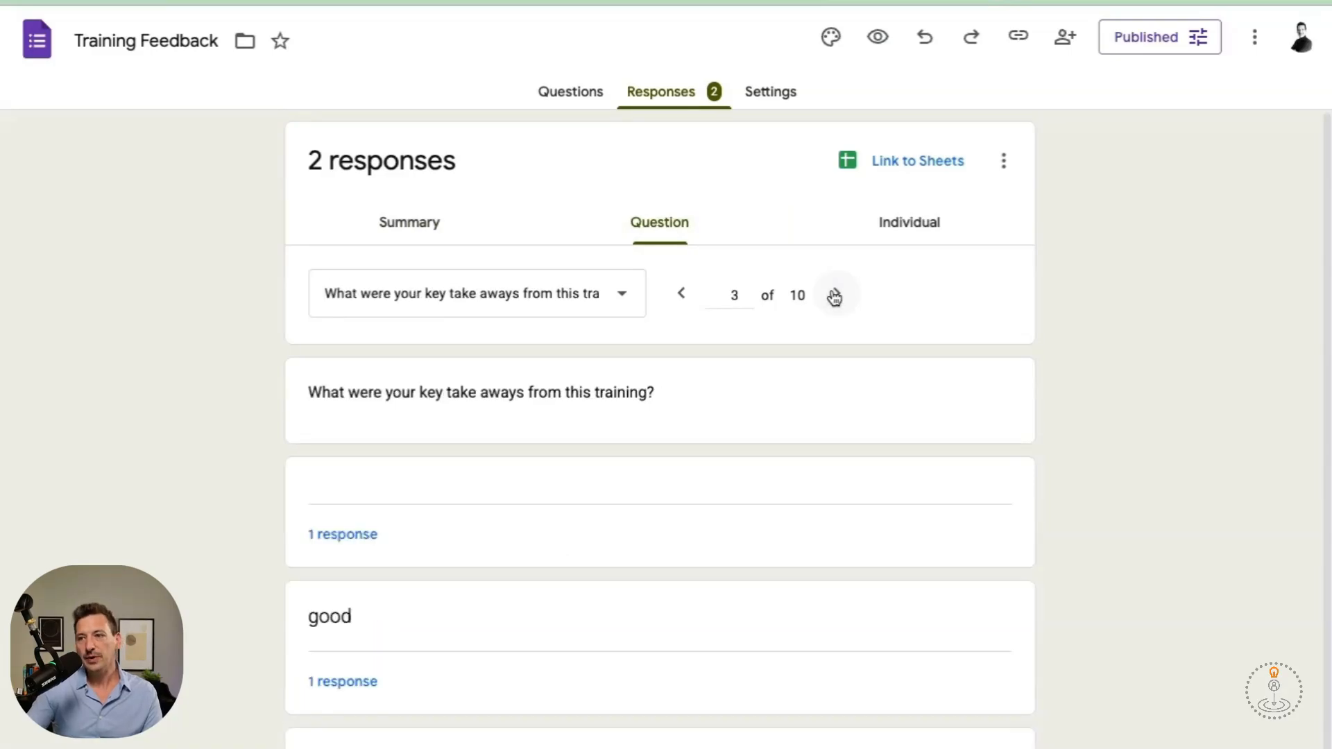
left_click(919, 235)
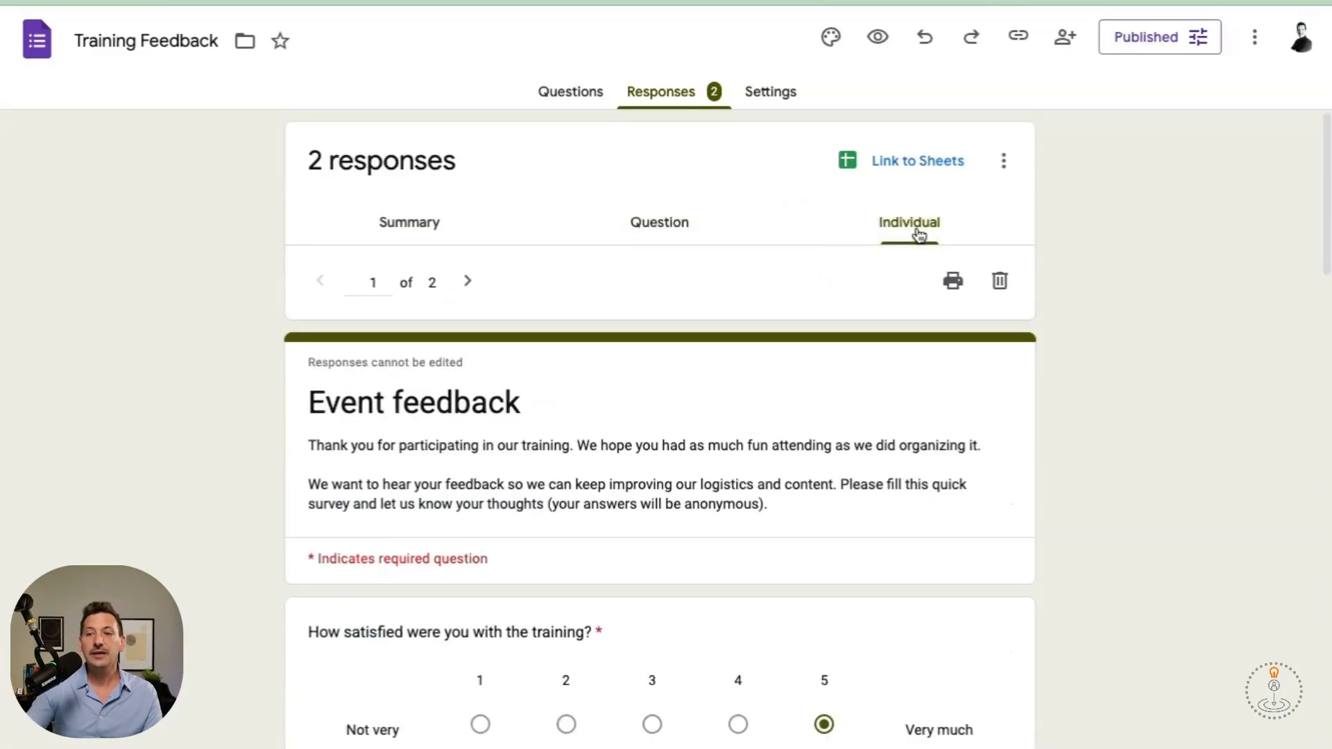
scroll(628, 566, "down", 5)
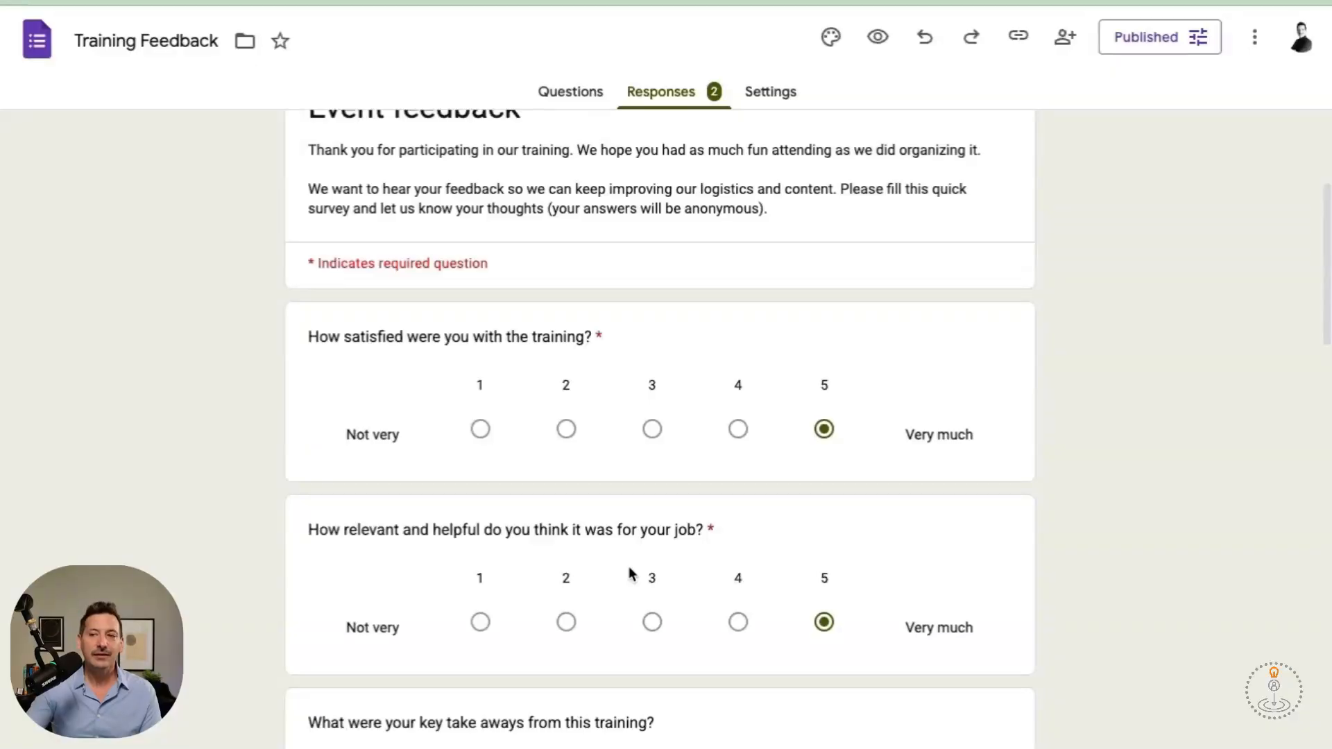
scroll(629, 566, "down", 8)
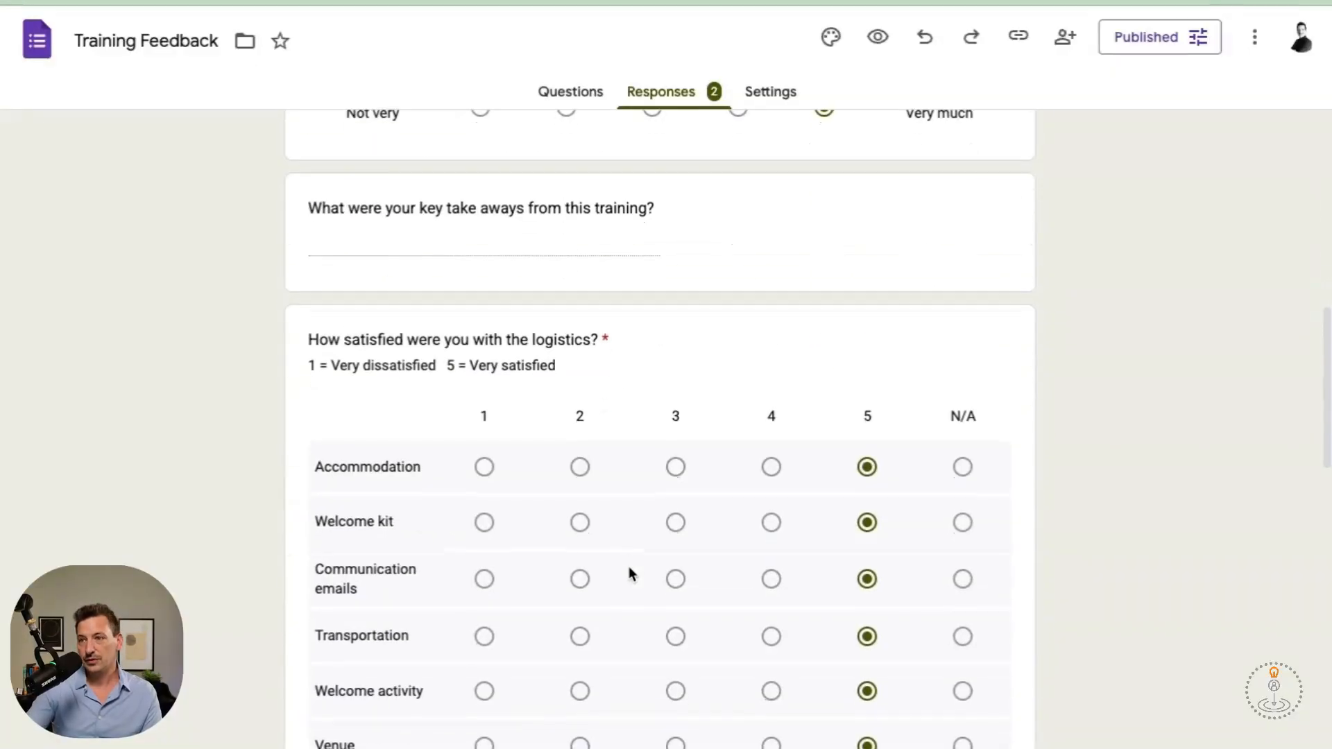
scroll(629, 566, "up", 12)
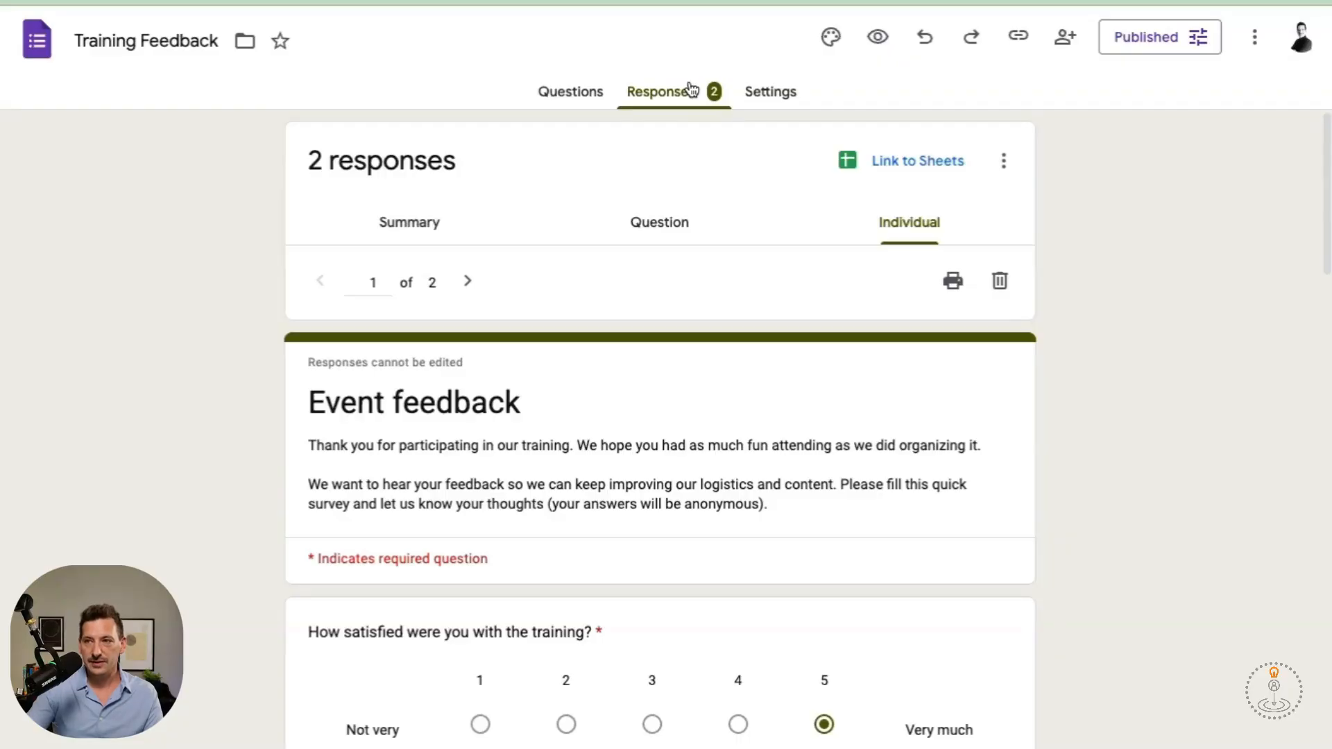
left_click(777, 94)
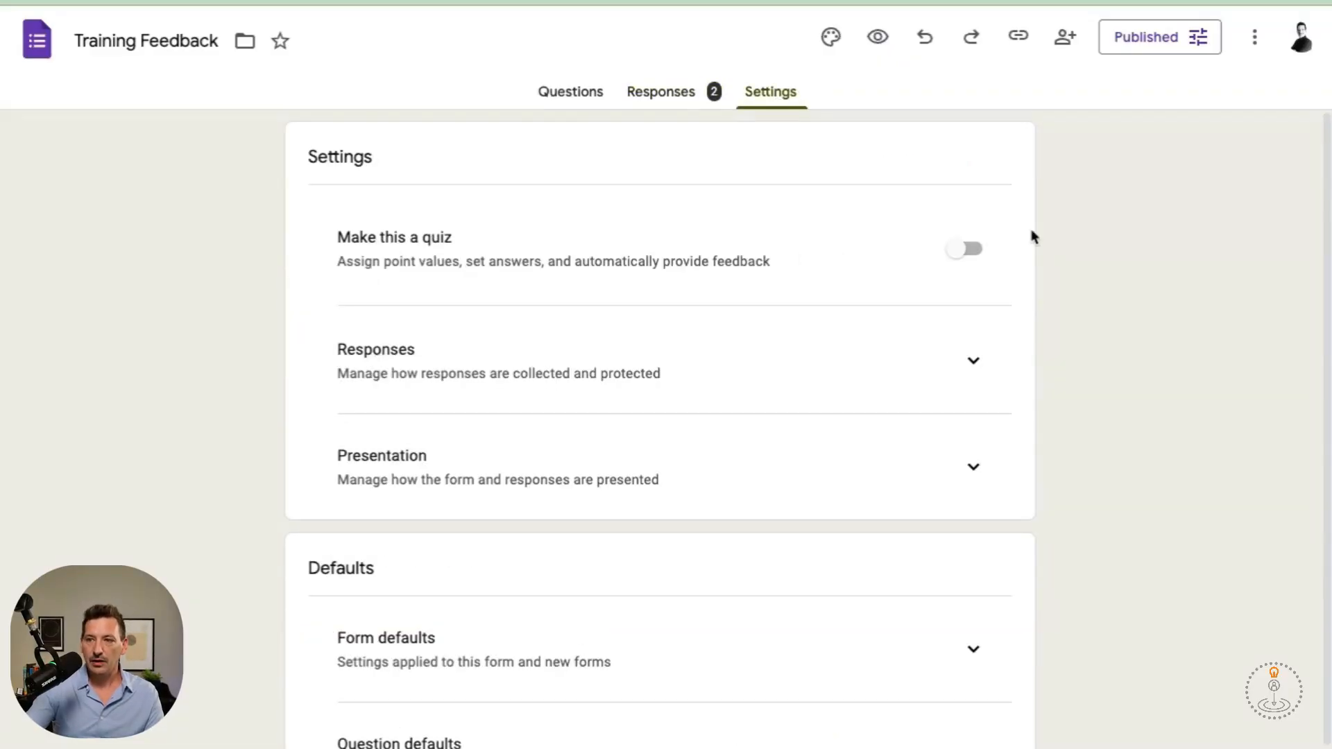
scroll(1033, 237, "down", 1)
left_click(975, 326)
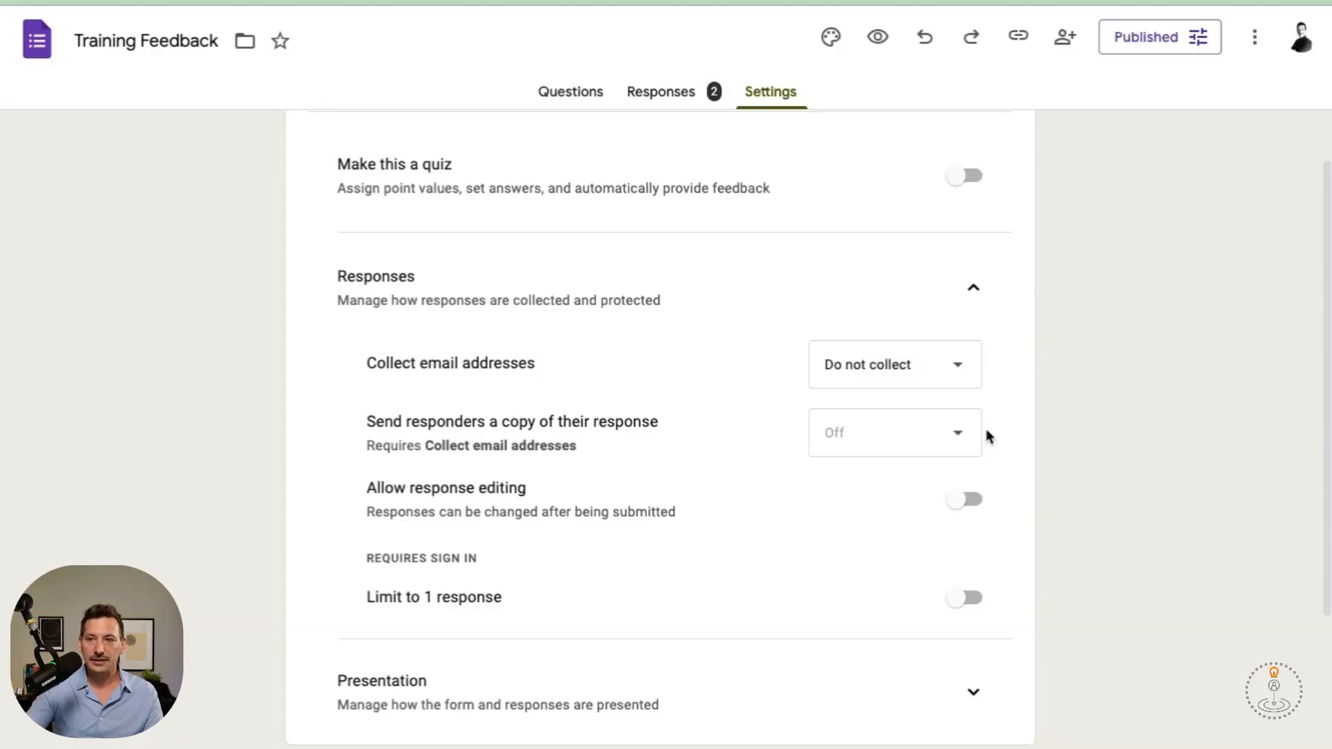
scroll(986, 430, "down", 5)
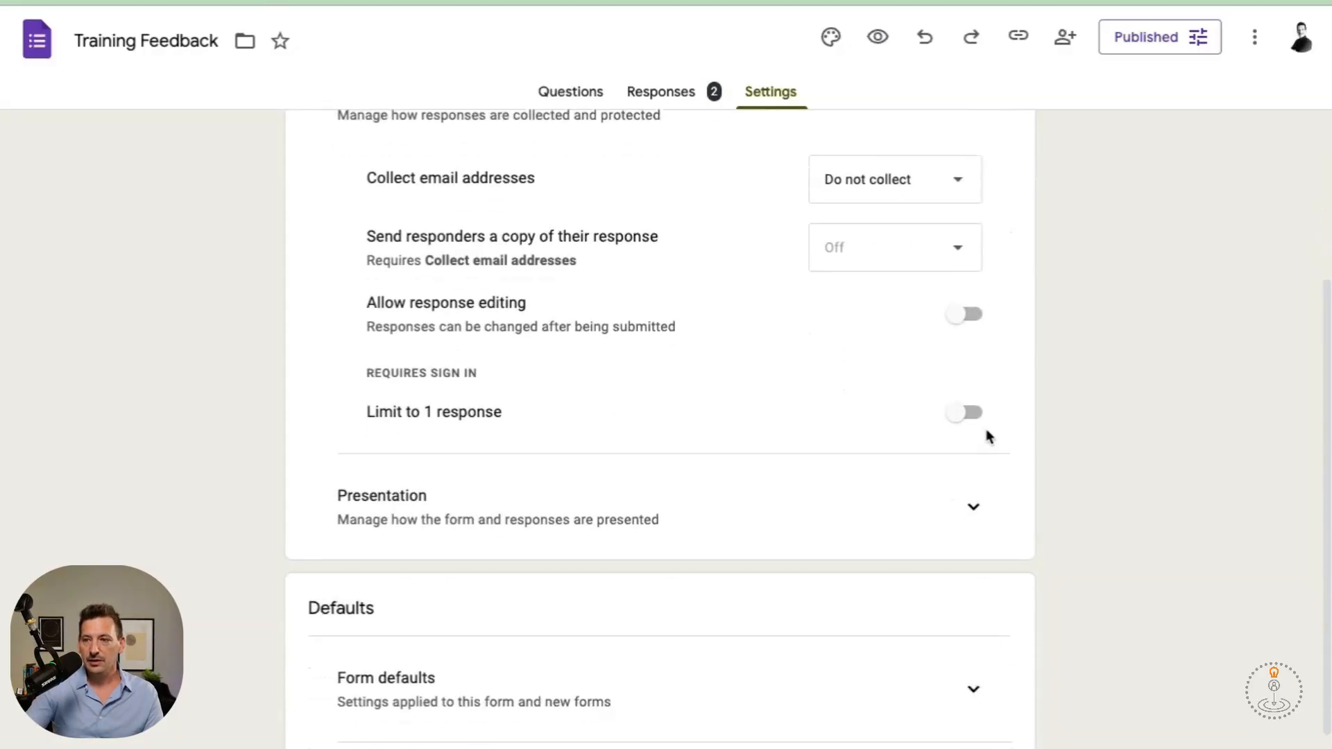
left_click(981, 510)
scroll(980, 513, "down", 5)
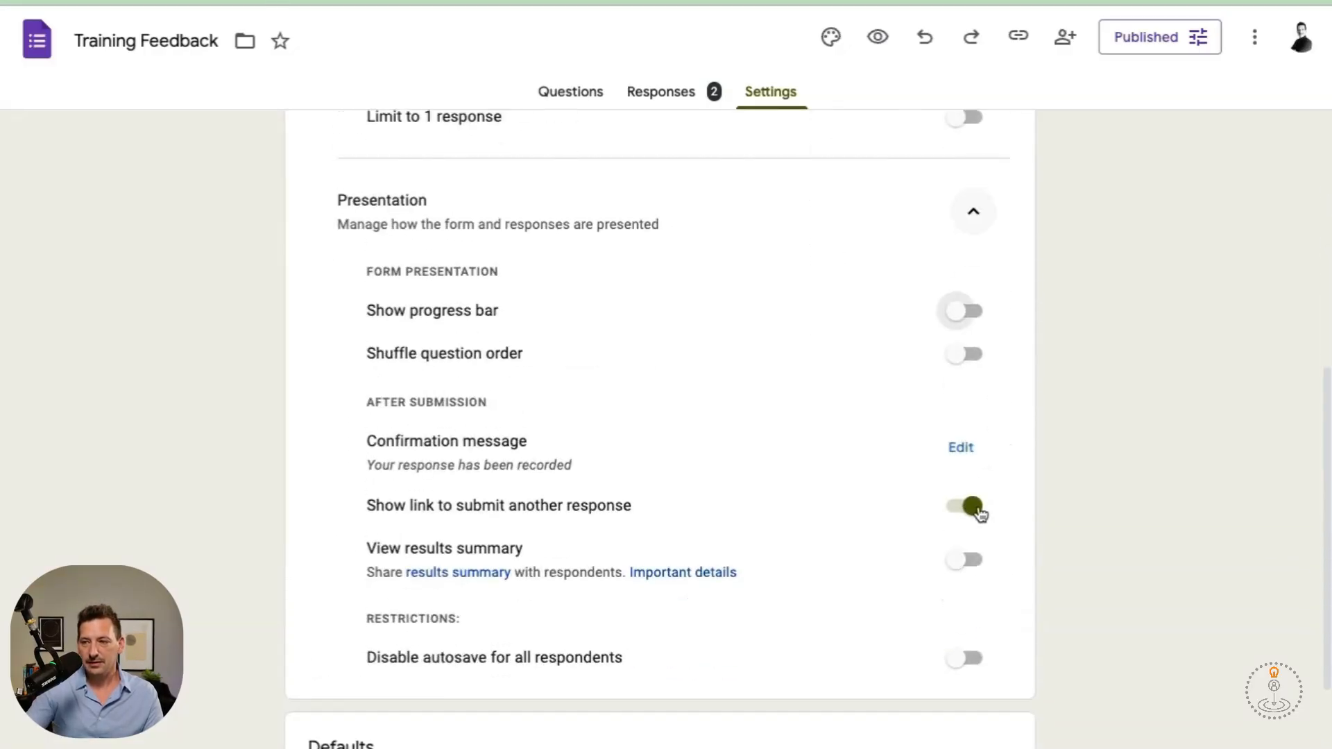
scroll(980, 512, "down", 5)
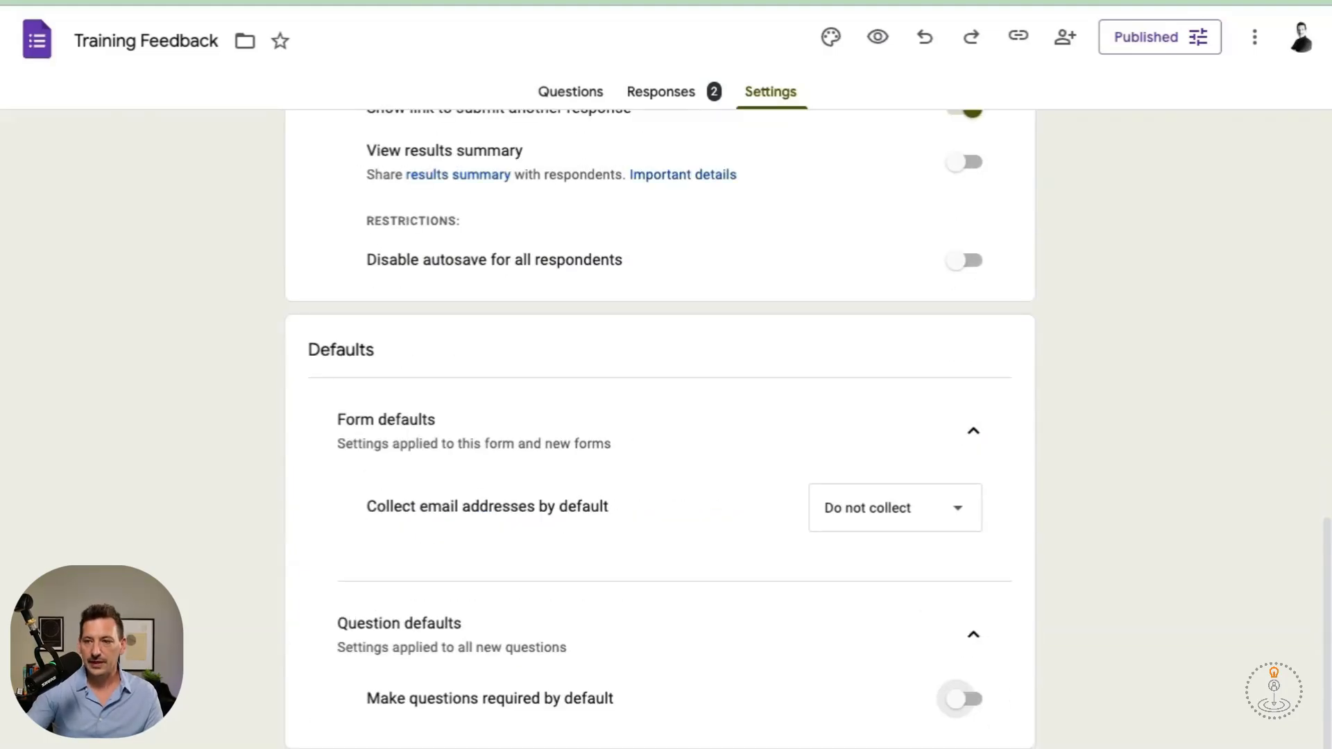
scroll(970, 576, "up", 15)
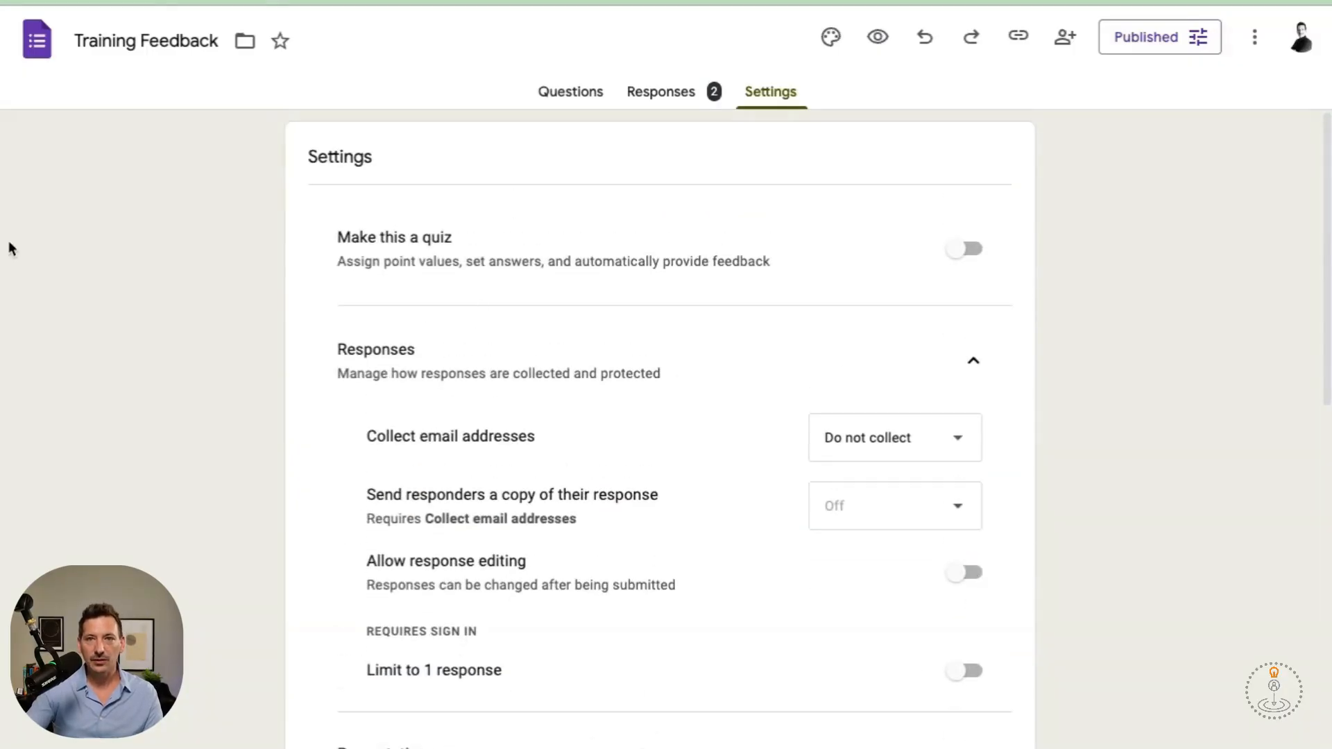
left_click(37, 41)
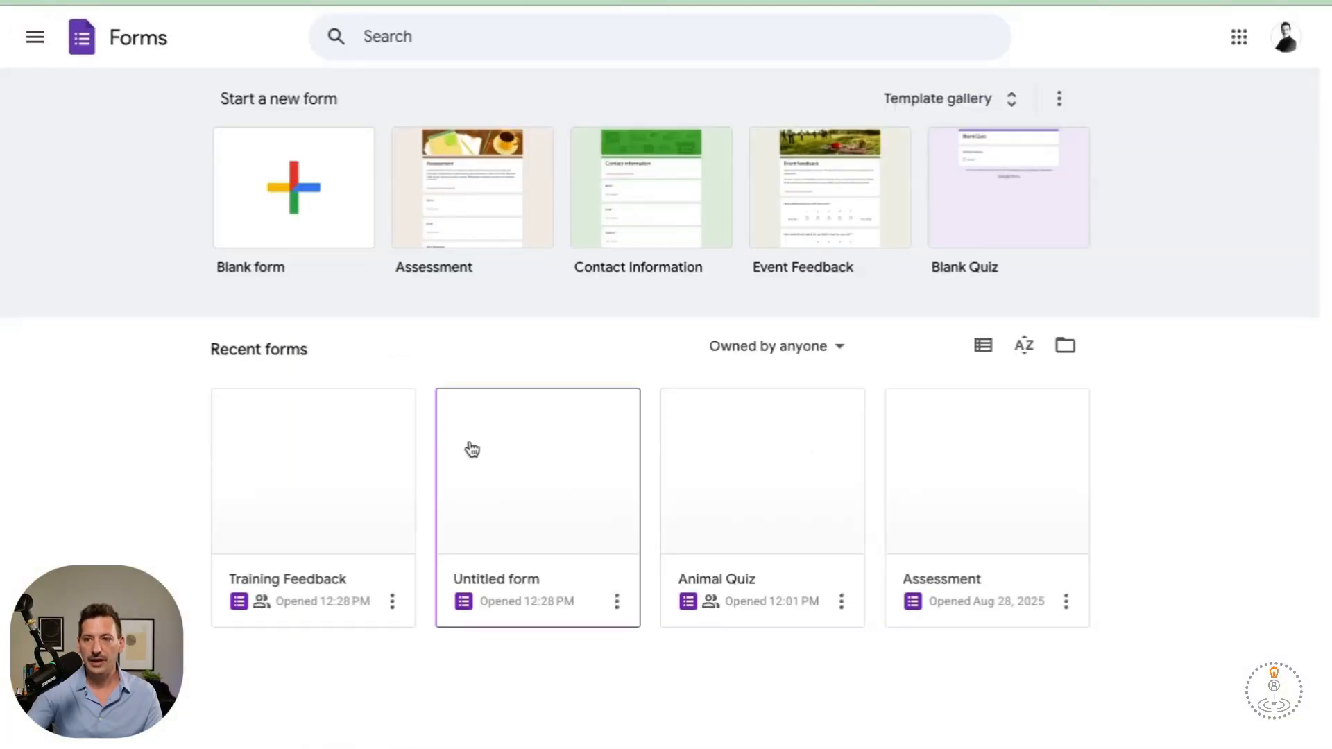
Open the Animal Quiz form from the Forms home page.
left_click(737, 426)
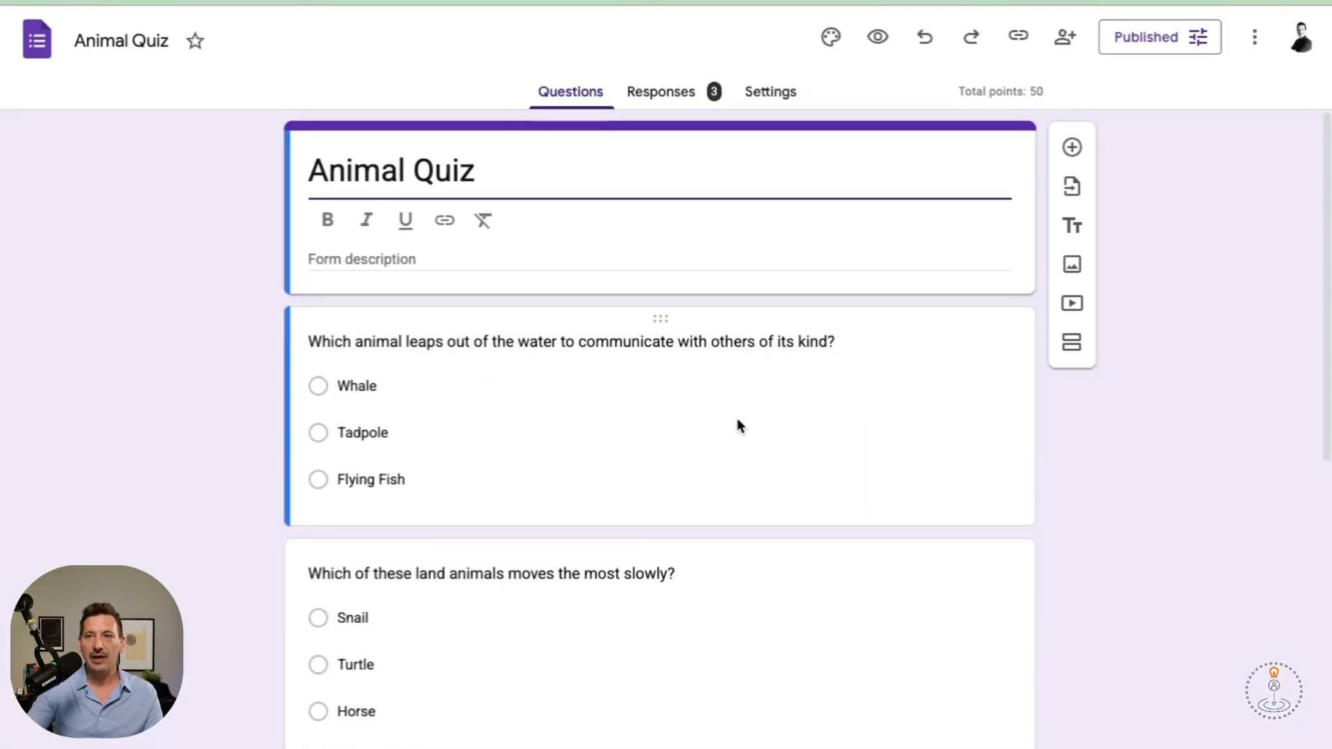
scroll(738, 424, "down", 1)
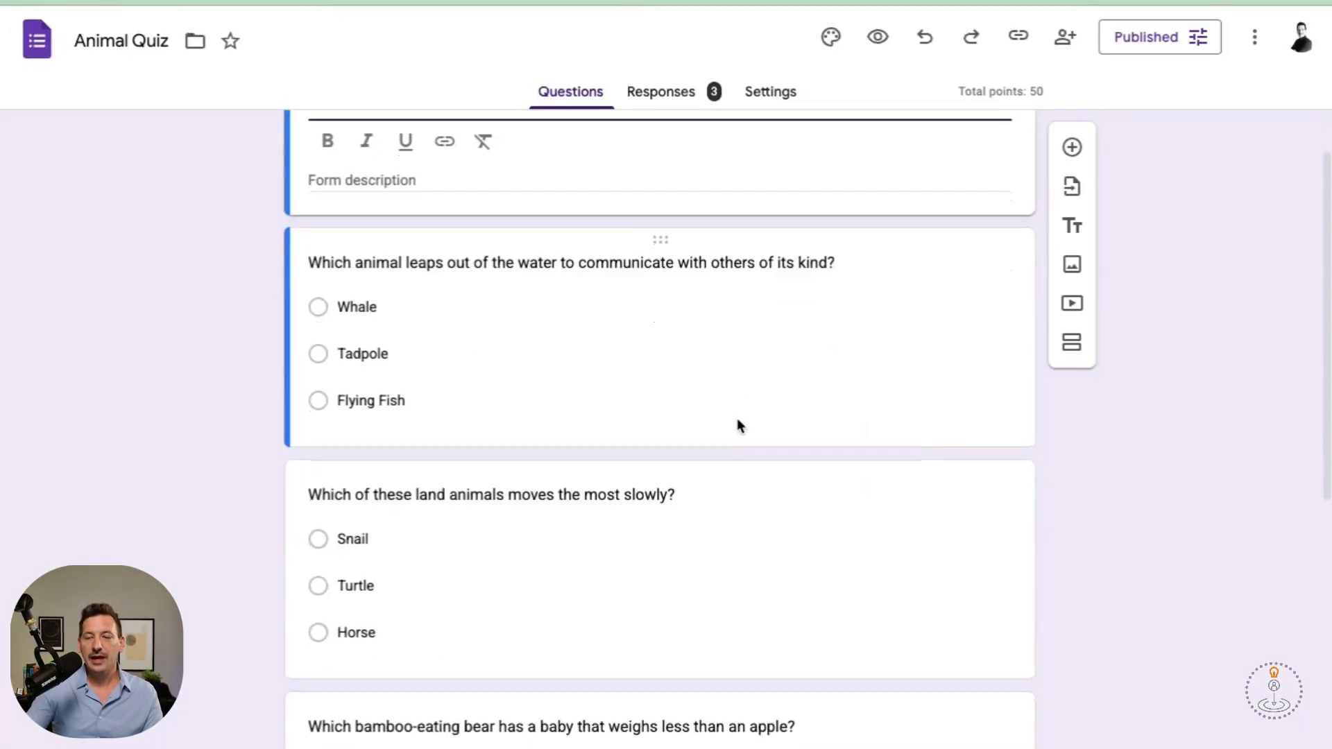
scroll(718, 402, "up", 1)
Review question 1's answer key, keeping Whale as the only correct answer.
left_click(715, 391)
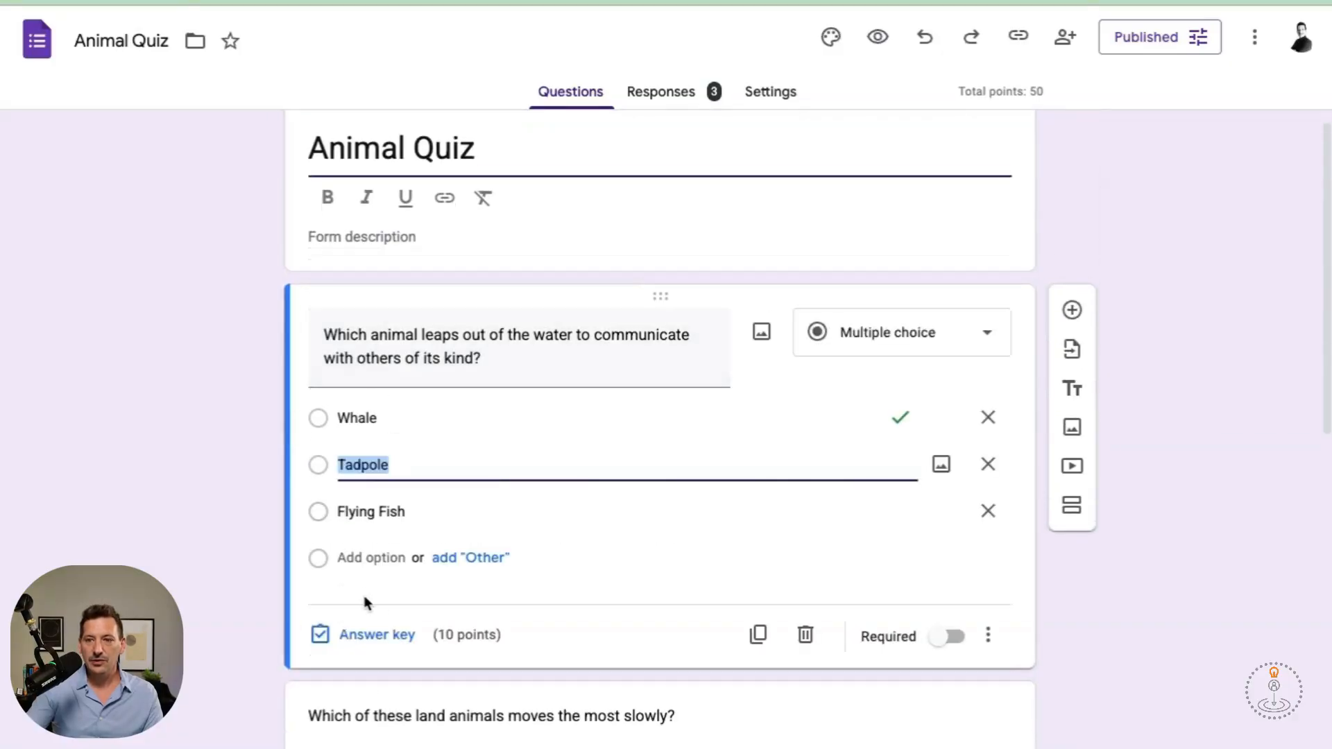
left_click(345, 650)
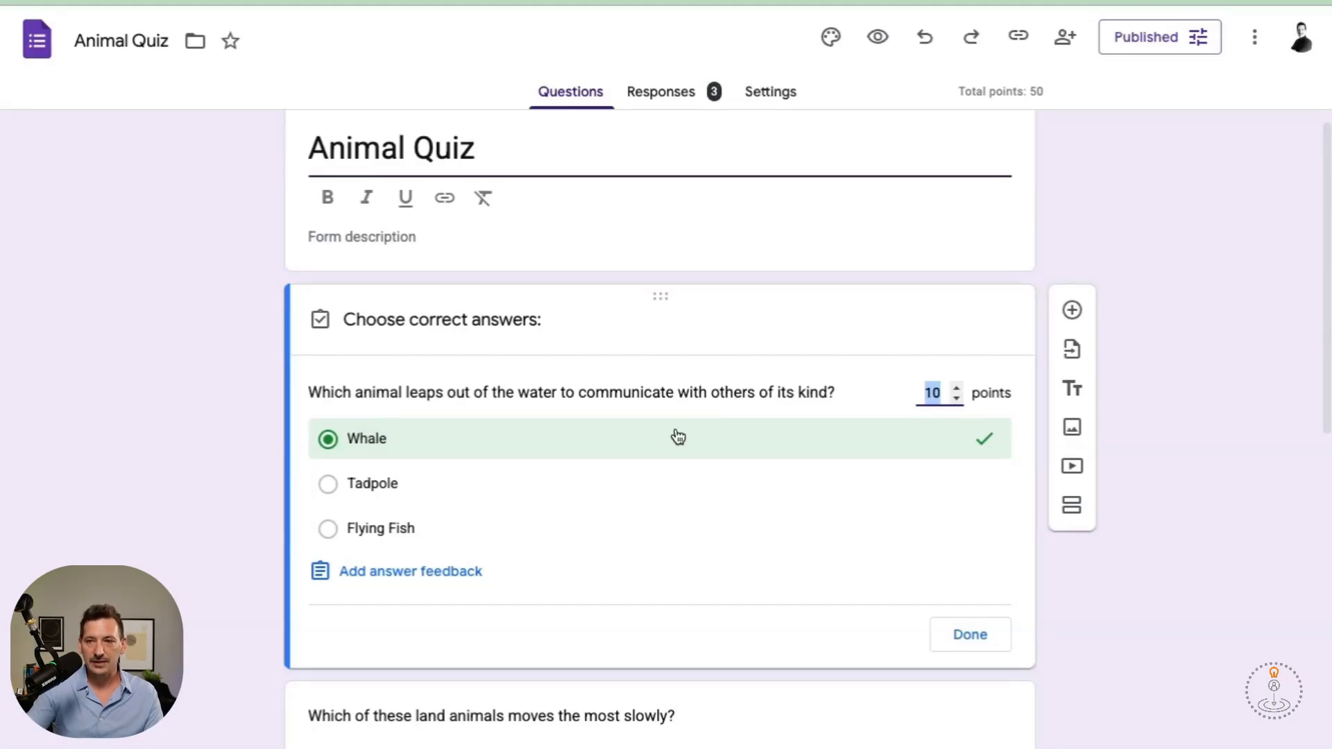
left_click(574, 500)
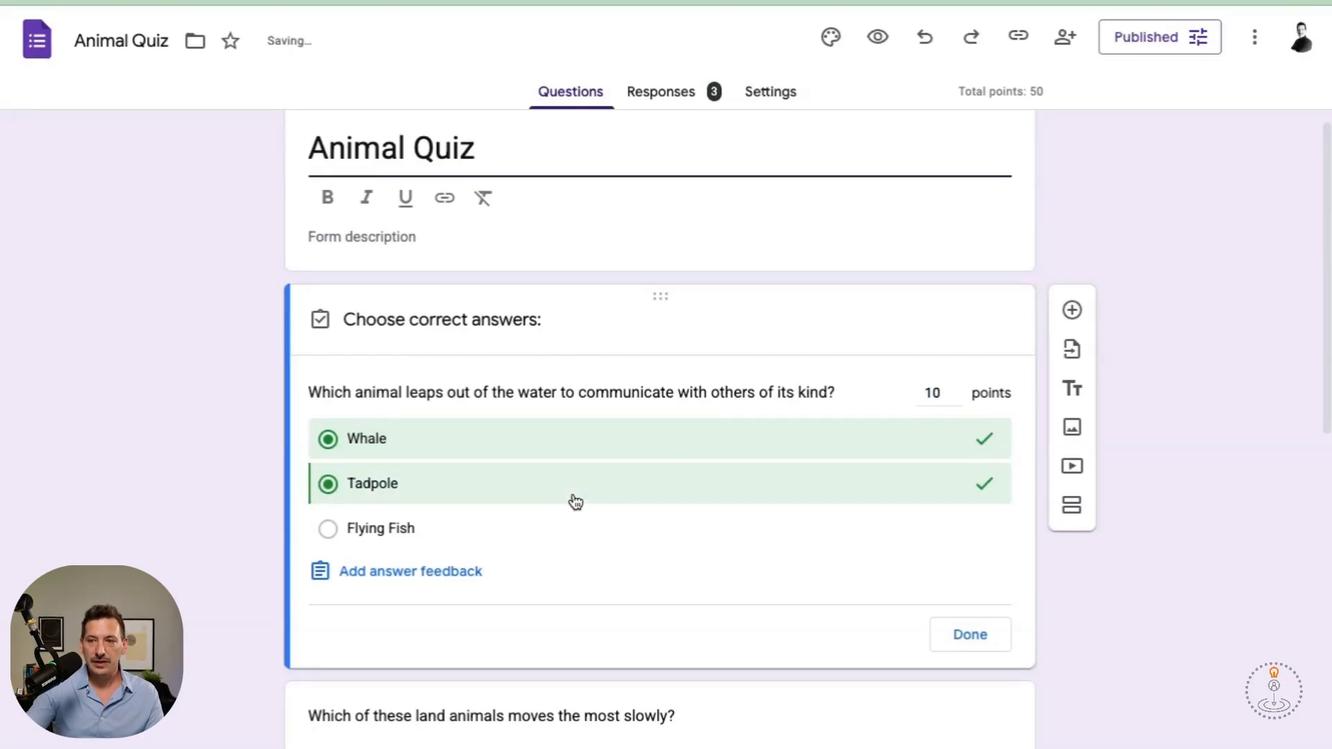
left_click(575, 501)
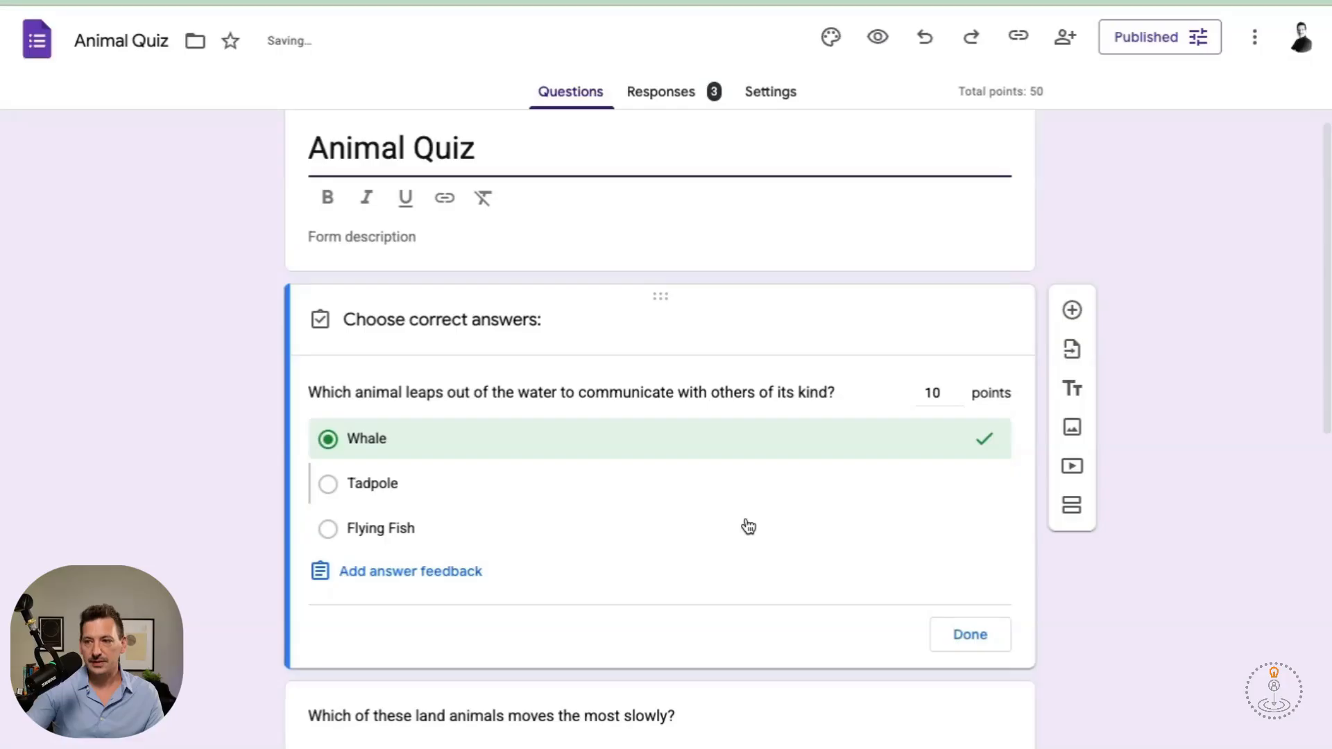
left_click(966, 634)
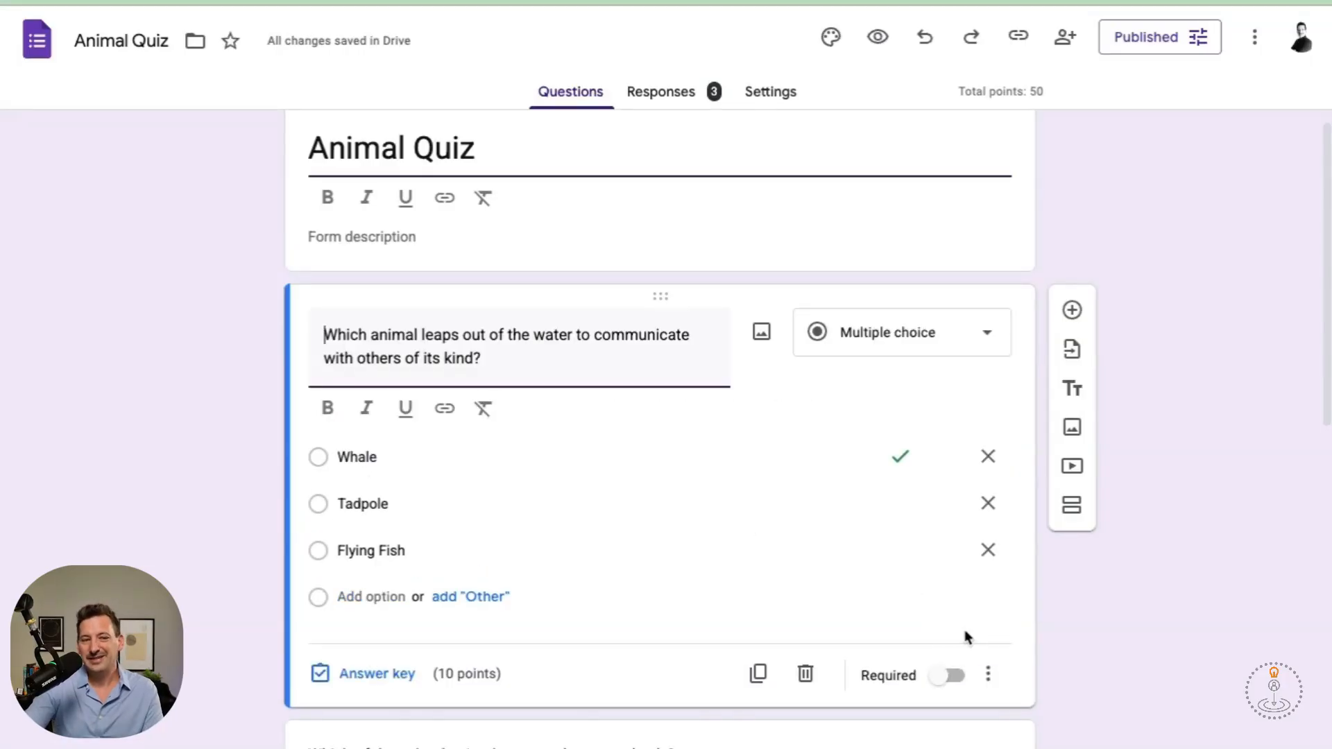
left_click(664, 93)
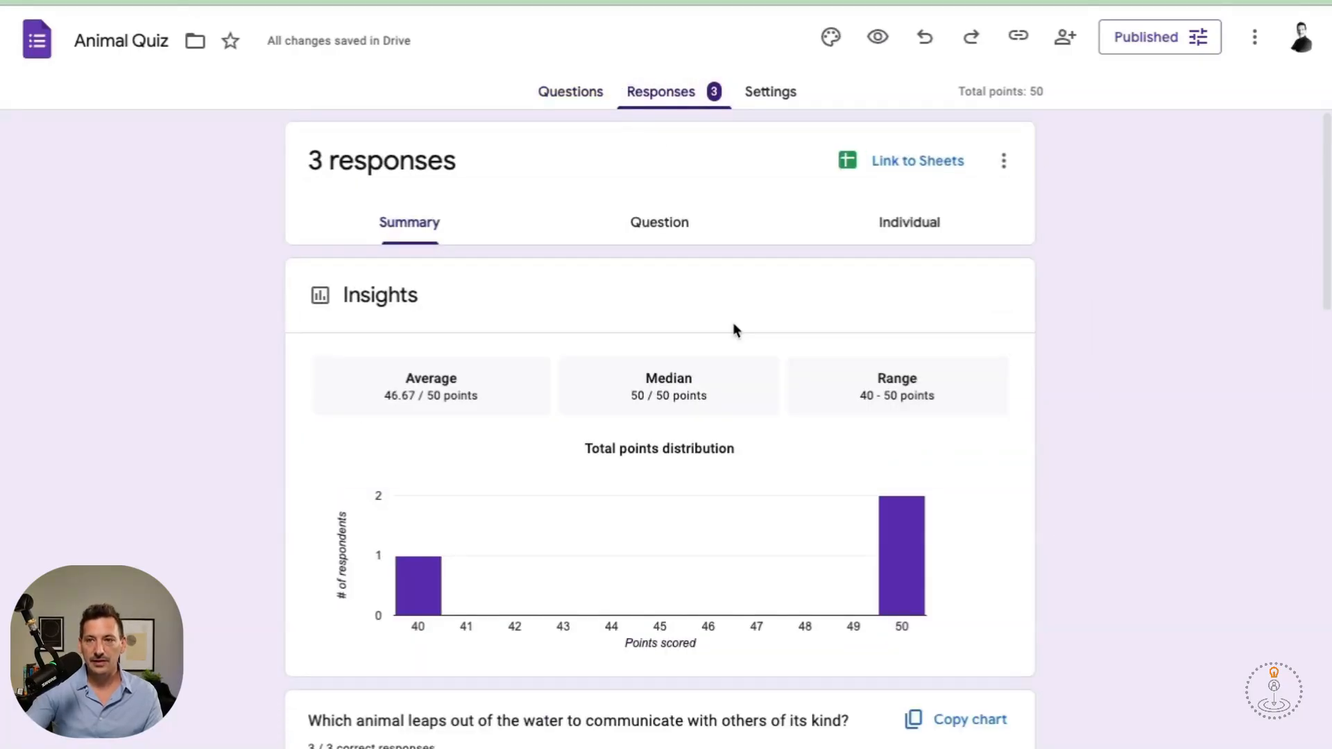
Scroll the Animal Quiz results summary: 3 responses averaging 46.67 of 50.
scroll(734, 331, "down", 1)
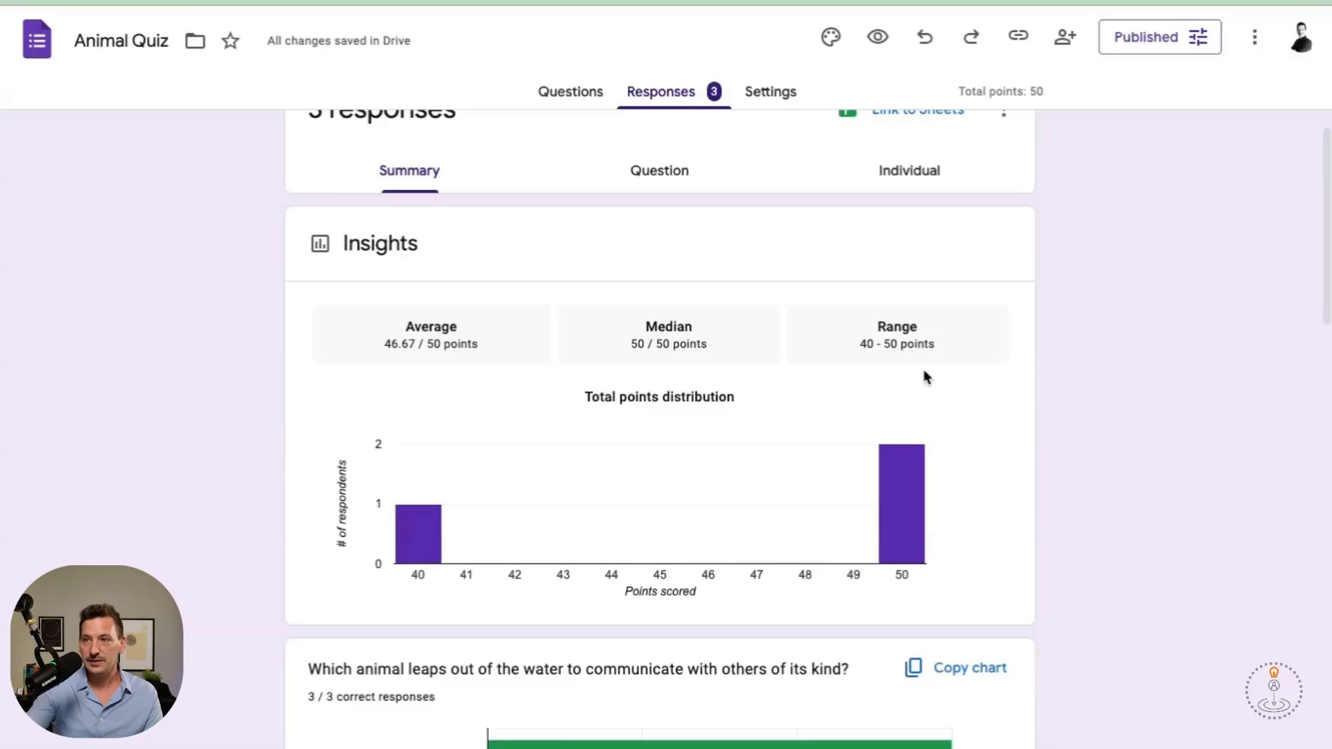
scroll(926, 377, "down", 15)
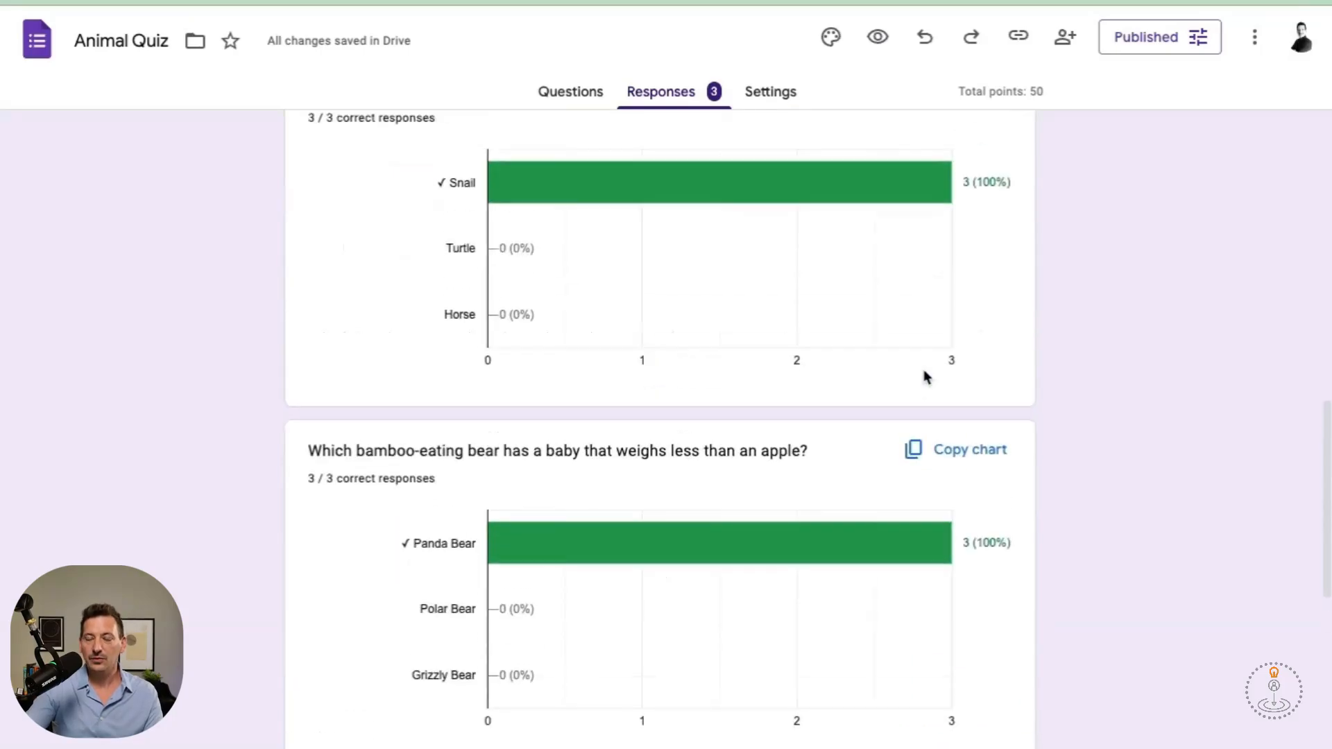
scroll(927, 377, "down", 8)
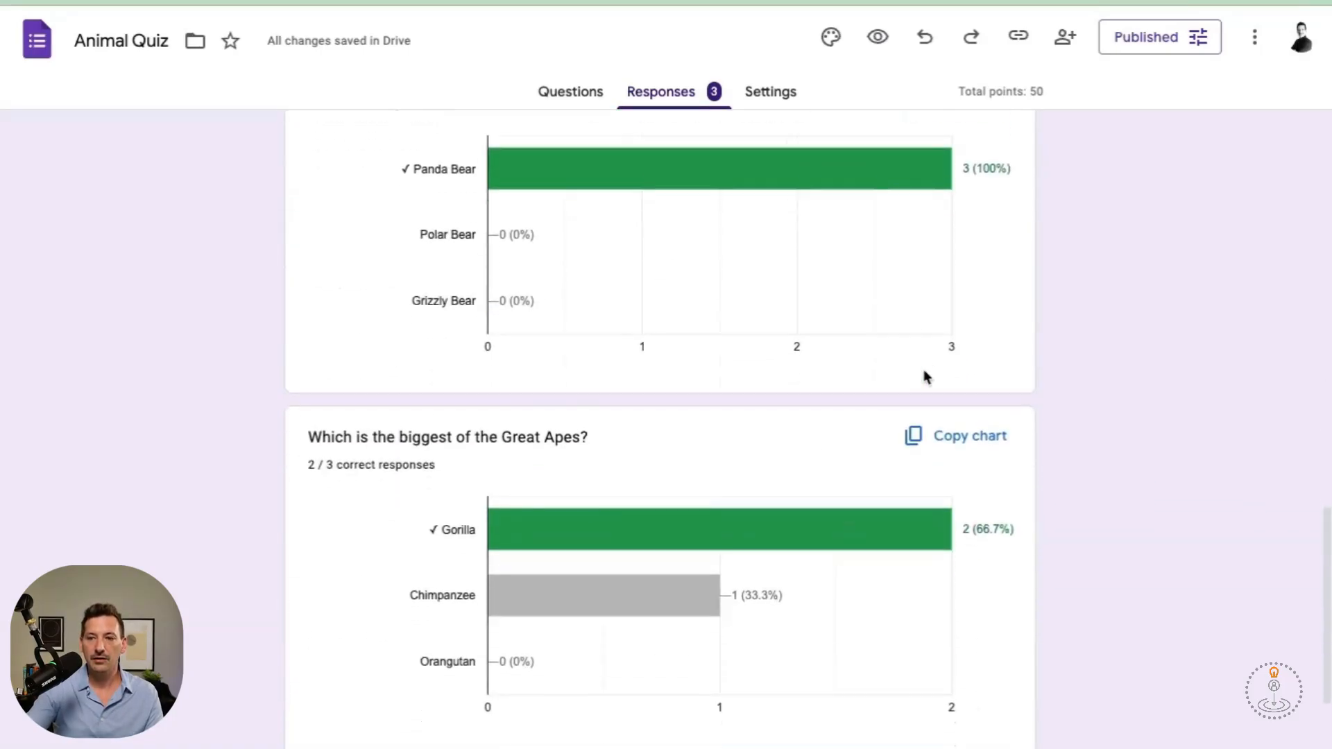
scroll(926, 377, "up", 20)
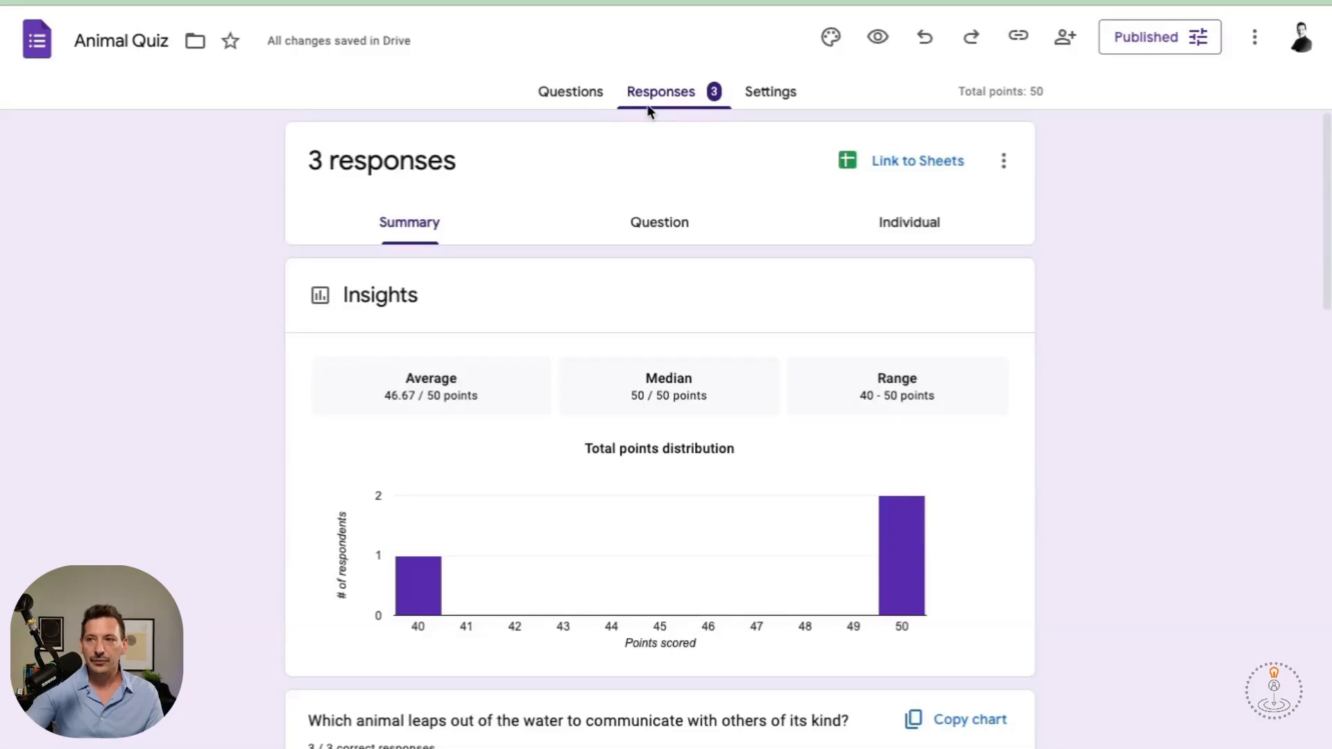
View the quiz results per question and per respondent, then open the quiz settings.
left_click(644, 223)
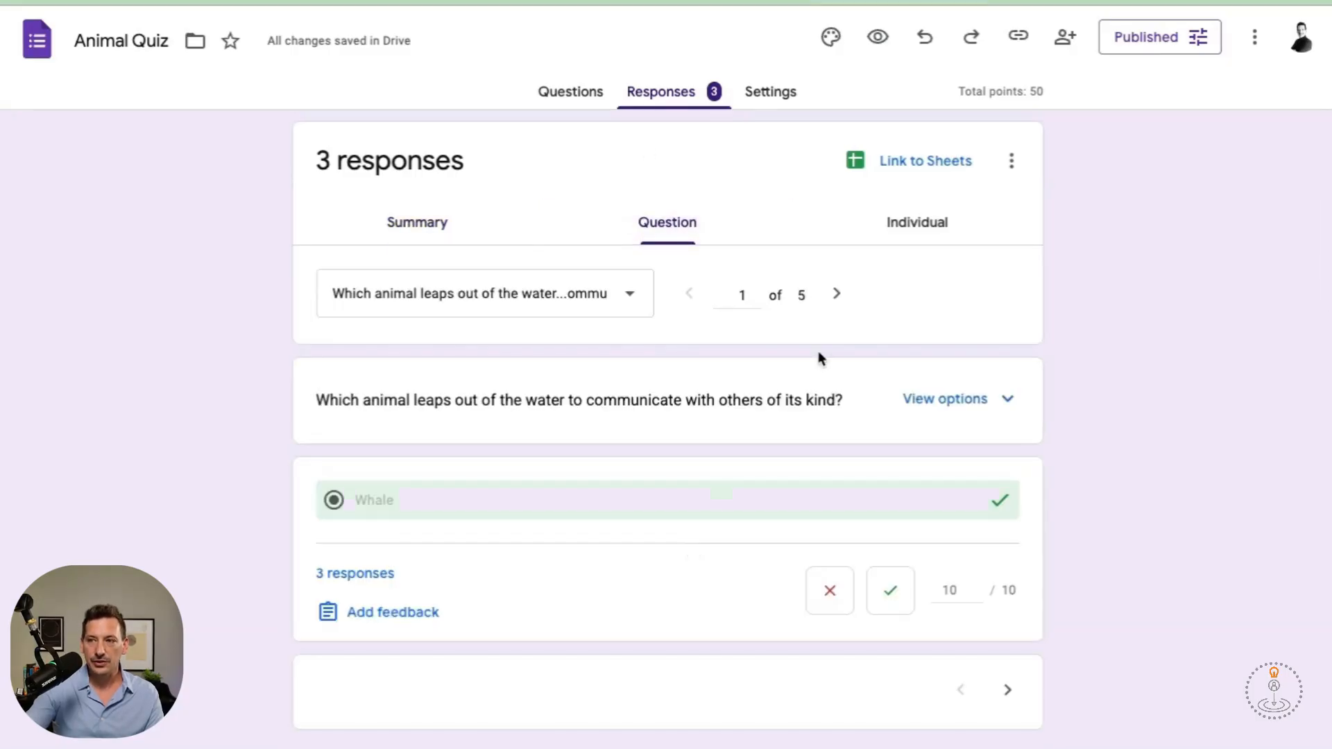
left_click(918, 222)
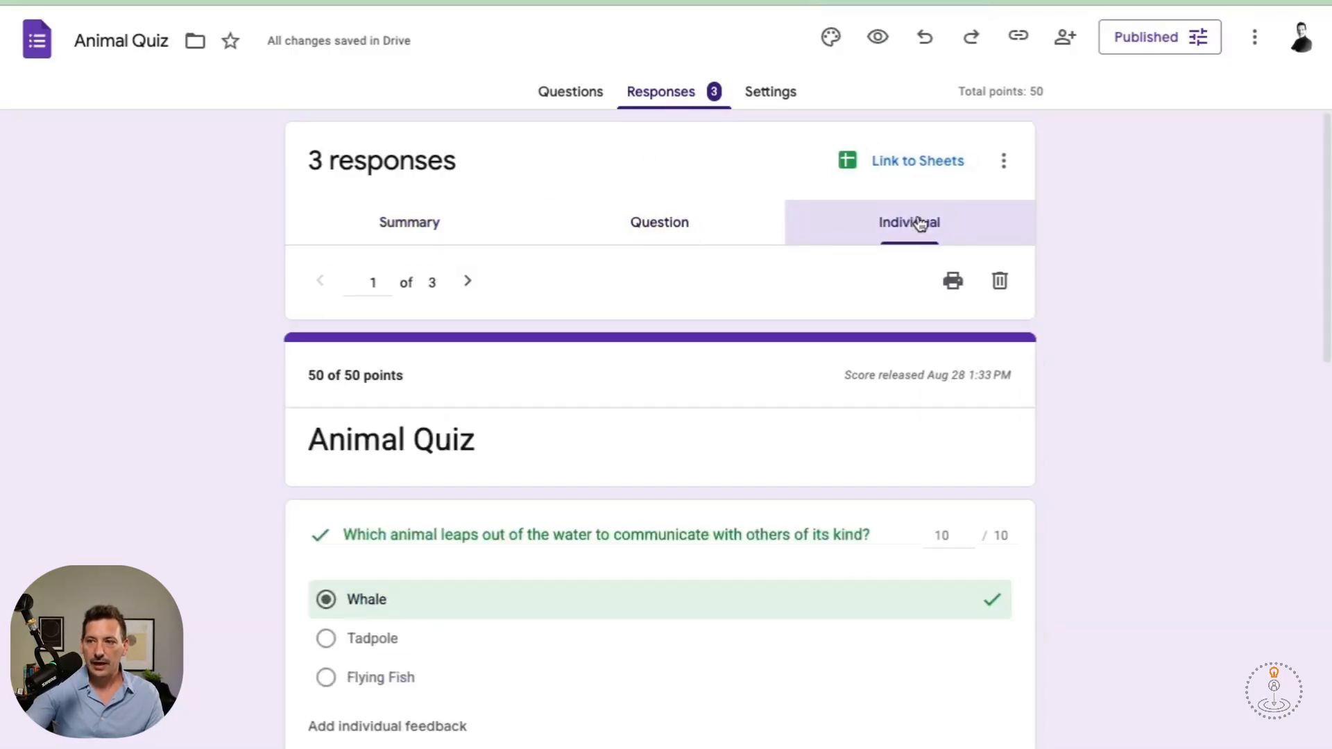
scroll(798, 477, "down", 2)
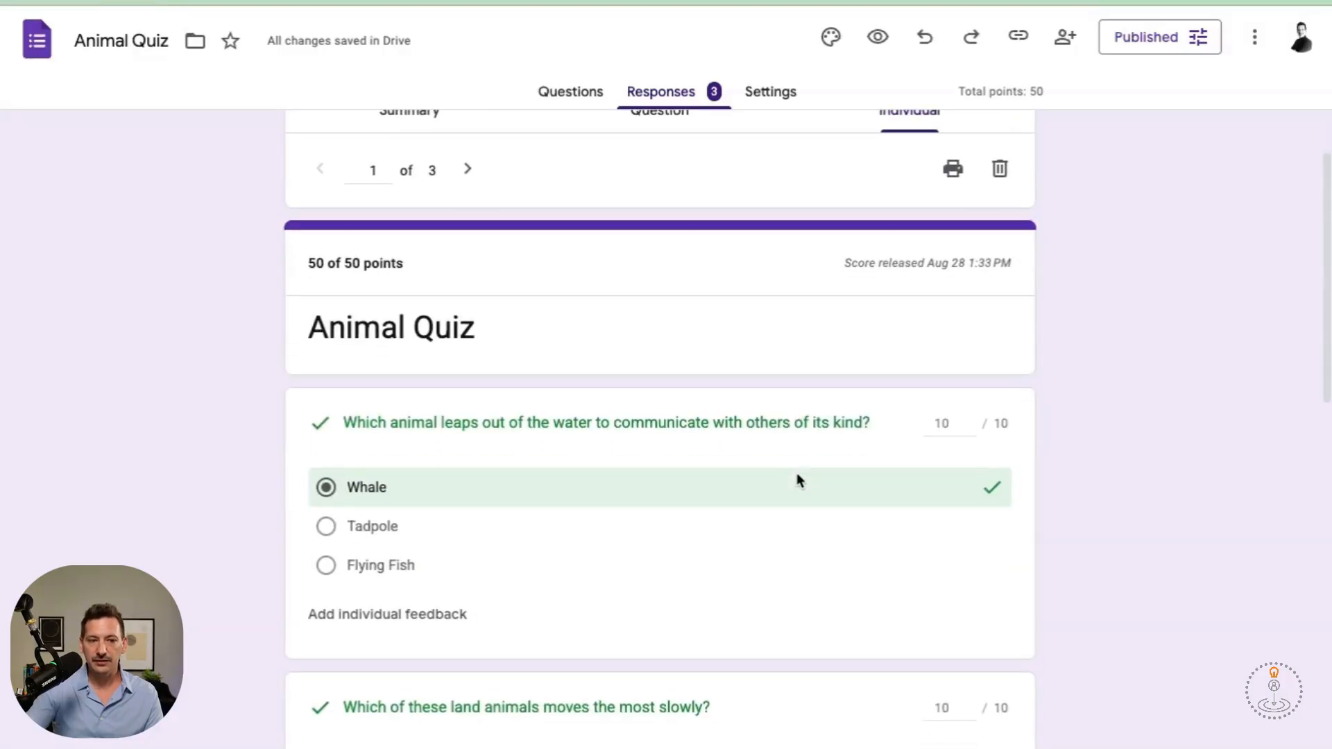
scroll(798, 478, "up", 2)
left_click(748, 101)
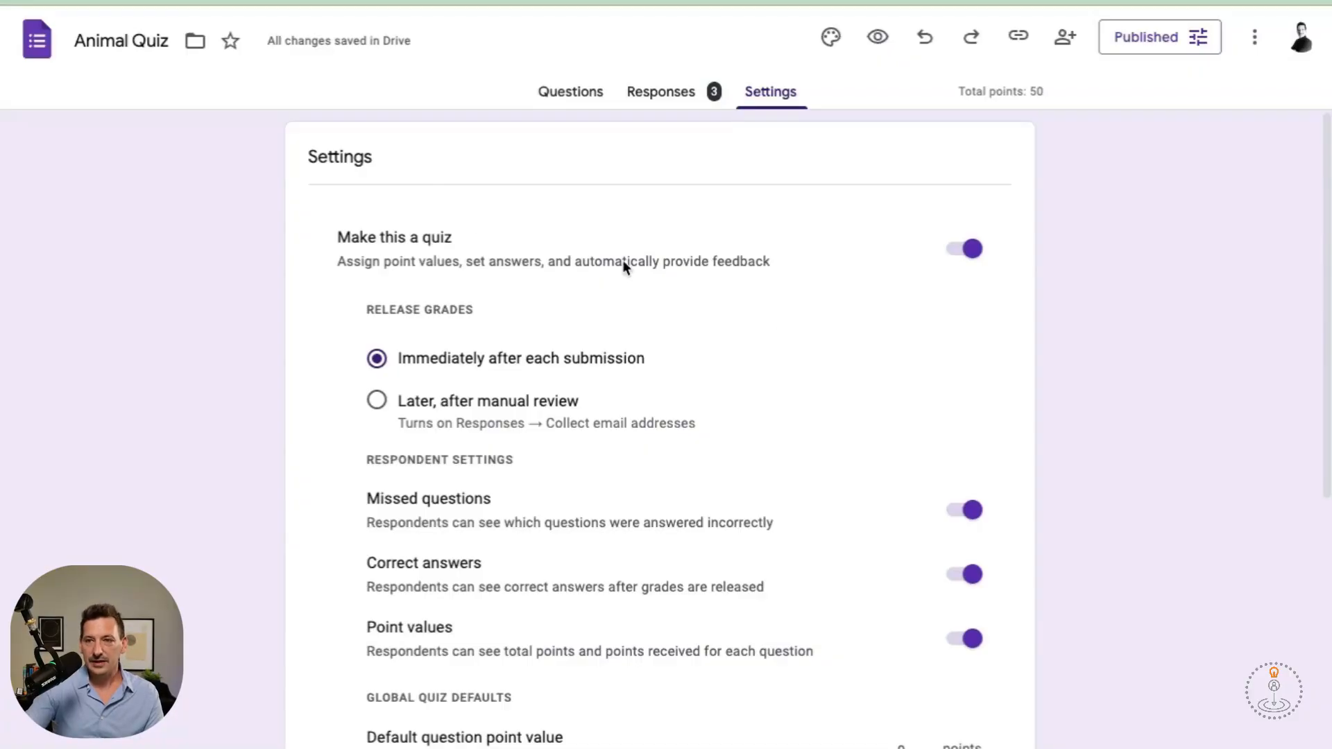
scroll(623, 260, "down", 1)
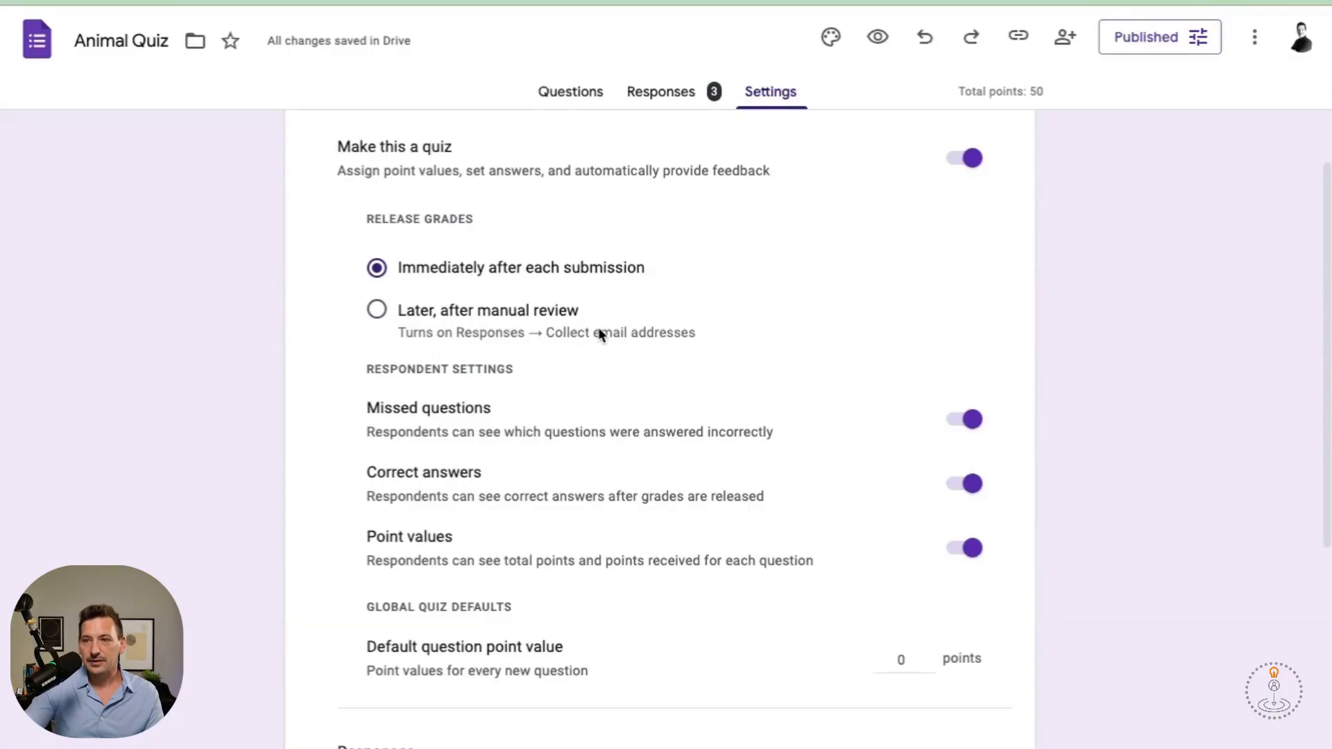
scroll(598, 331, "down", 1)
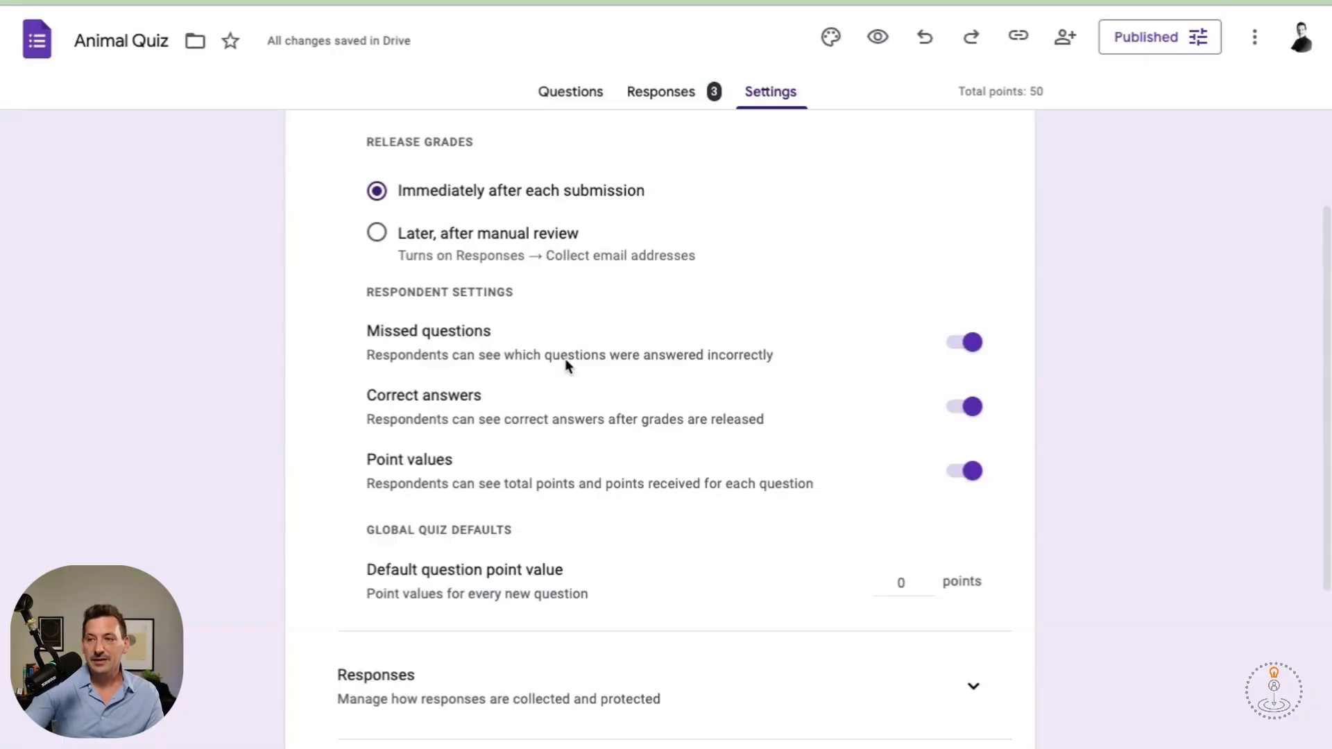
scroll(565, 361, "down", 4)
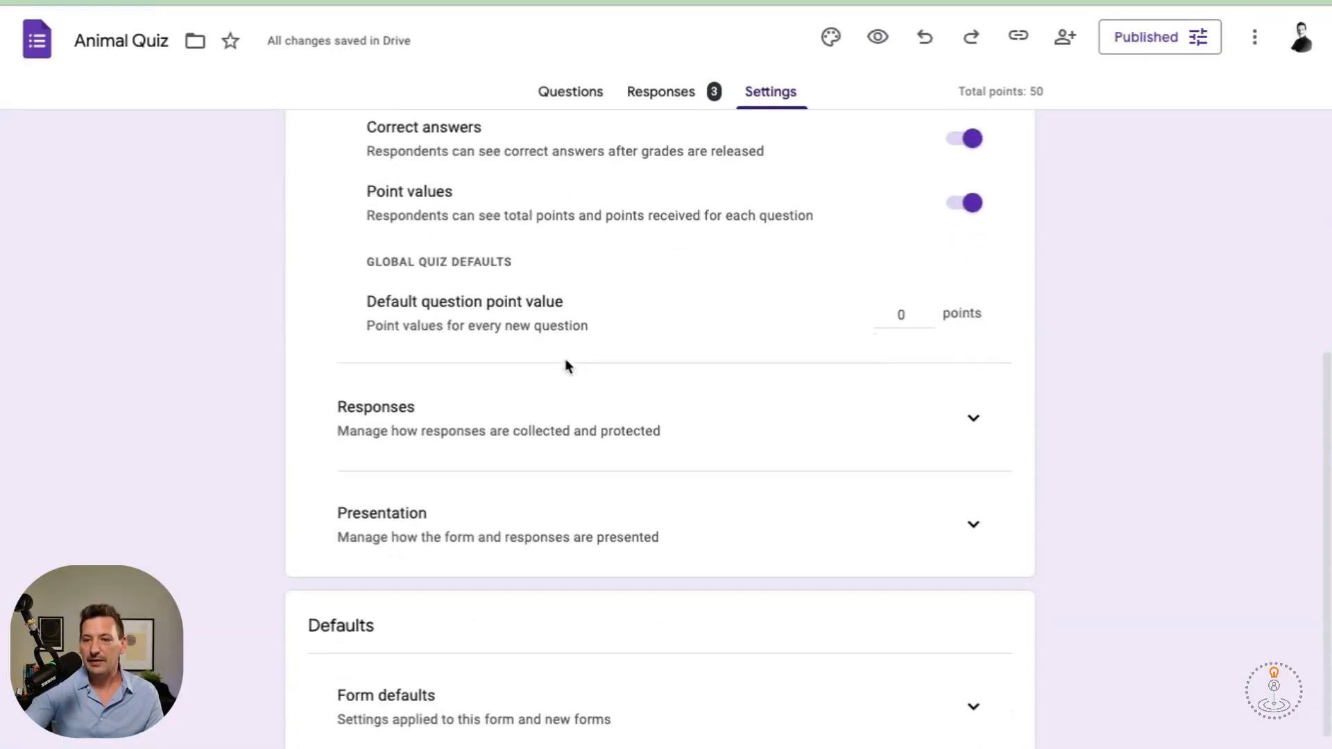
scroll(565, 358, "down", 2)
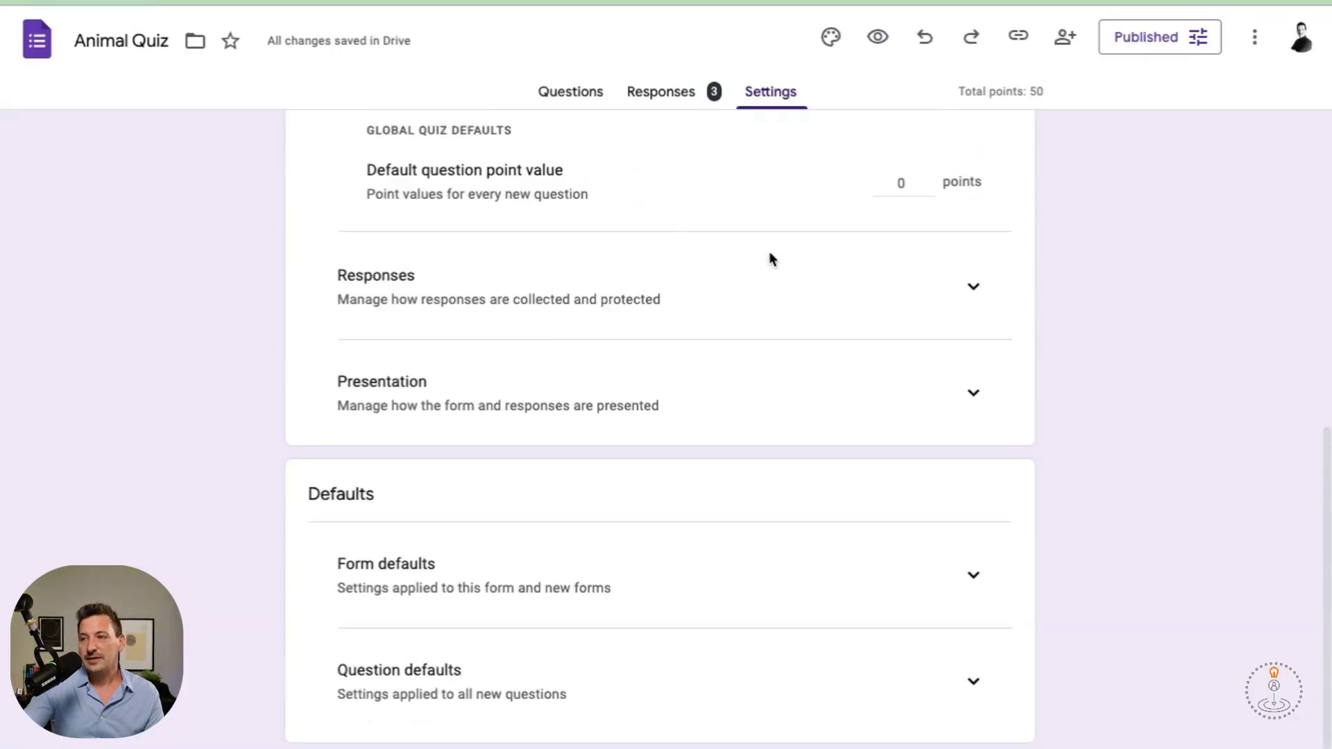